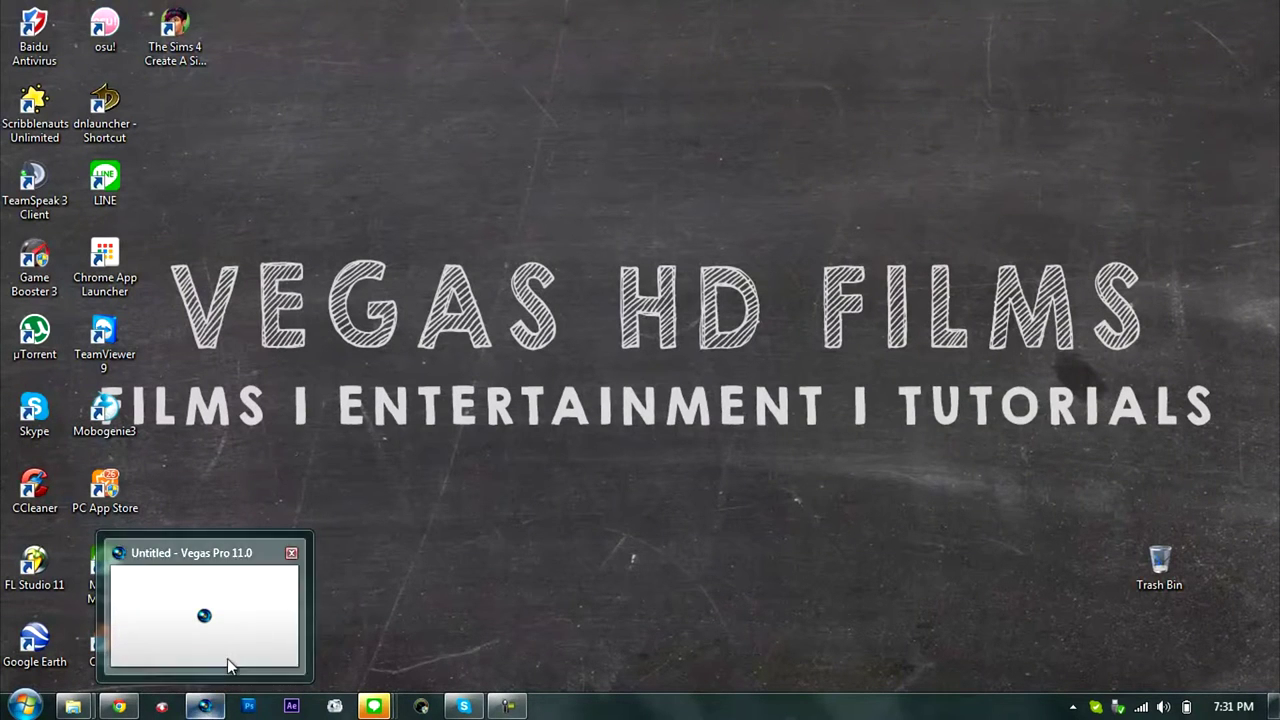
Maximize the empty Vegas Pro project window, then bring The Retrieval folder forward
left_click(227, 658)
left_click(1133, 21)
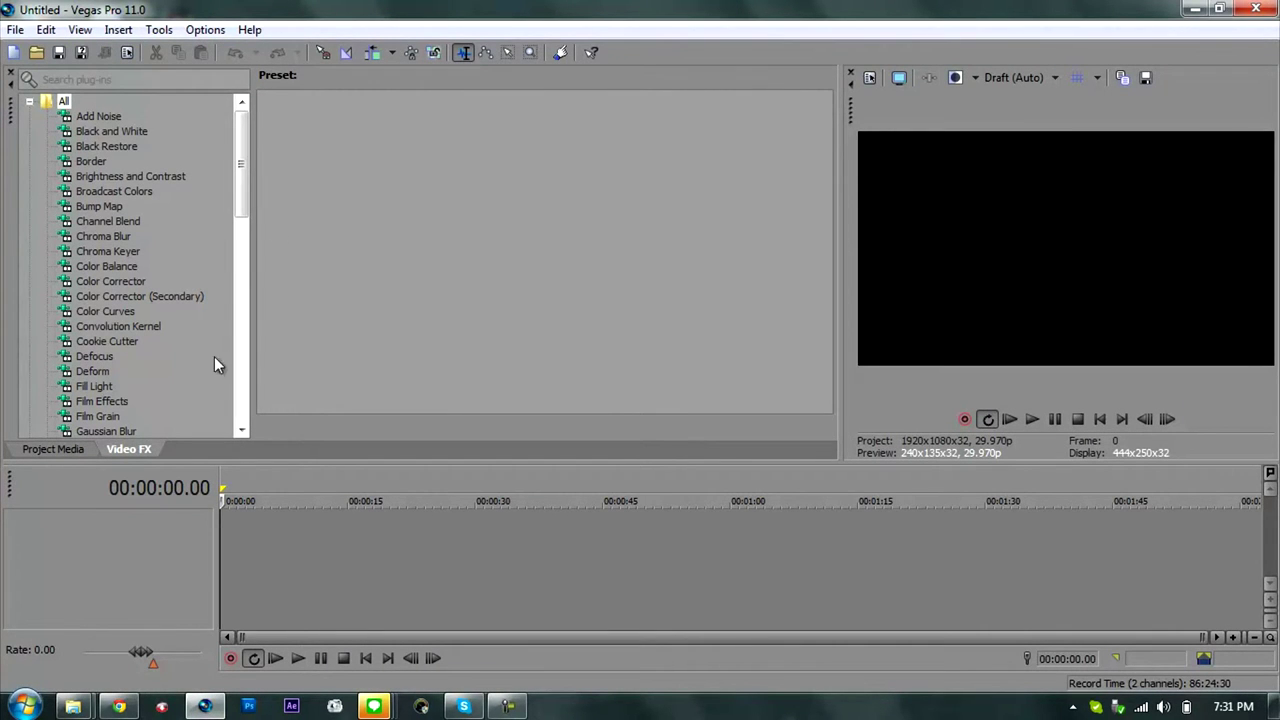
mouse_move(73, 706)
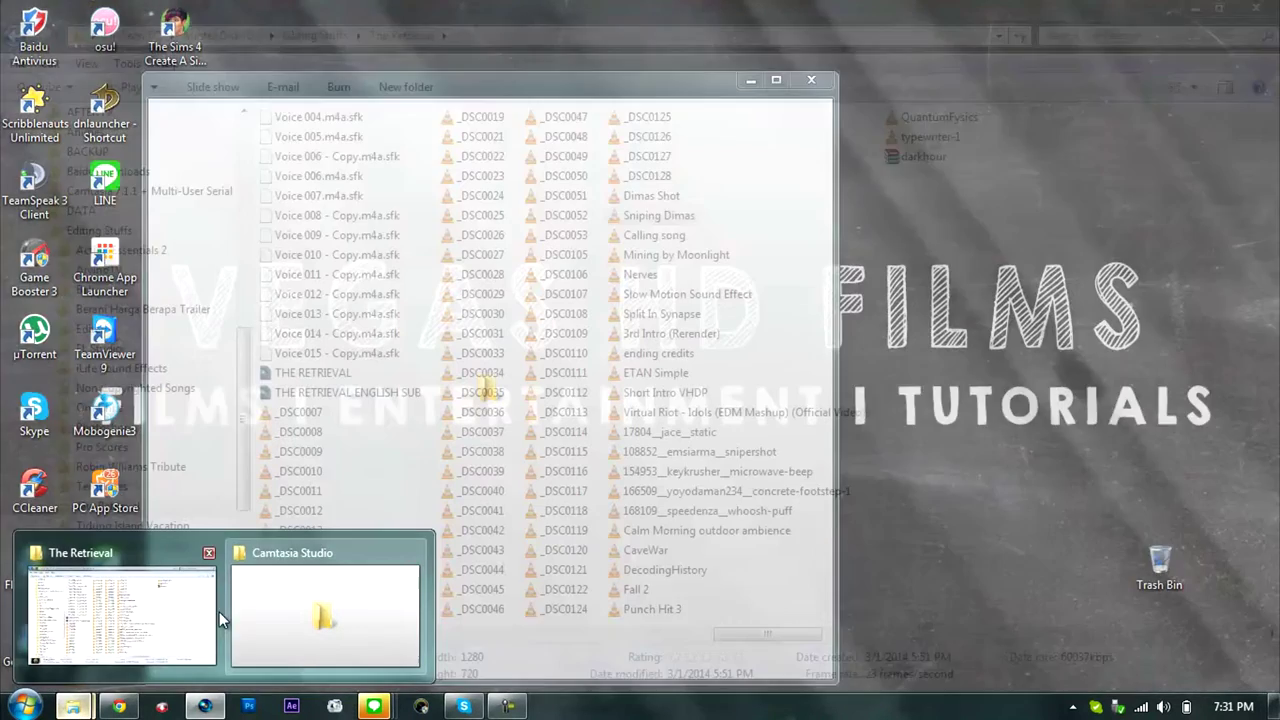
left_click(219, 611)
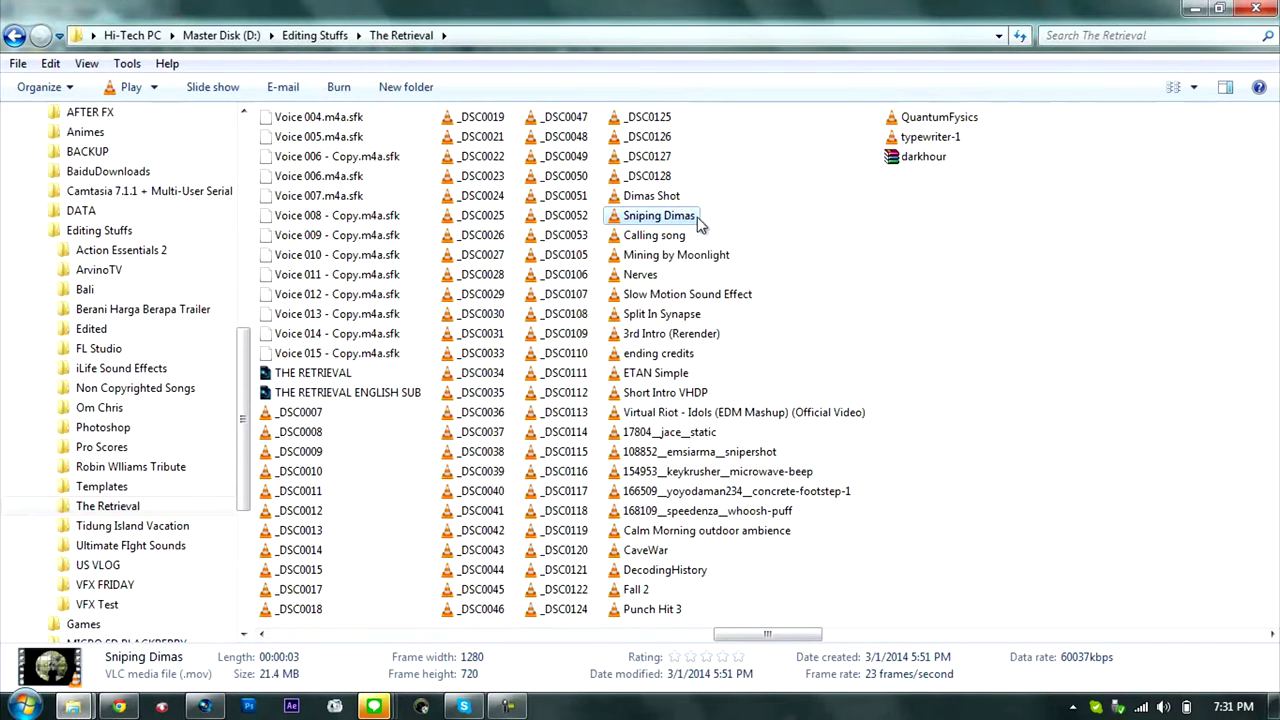
Drag the Sniping Dimas video from The Retrieval folder onto the Vegas timeline
left_click_drag(688, 222, 784, 388)
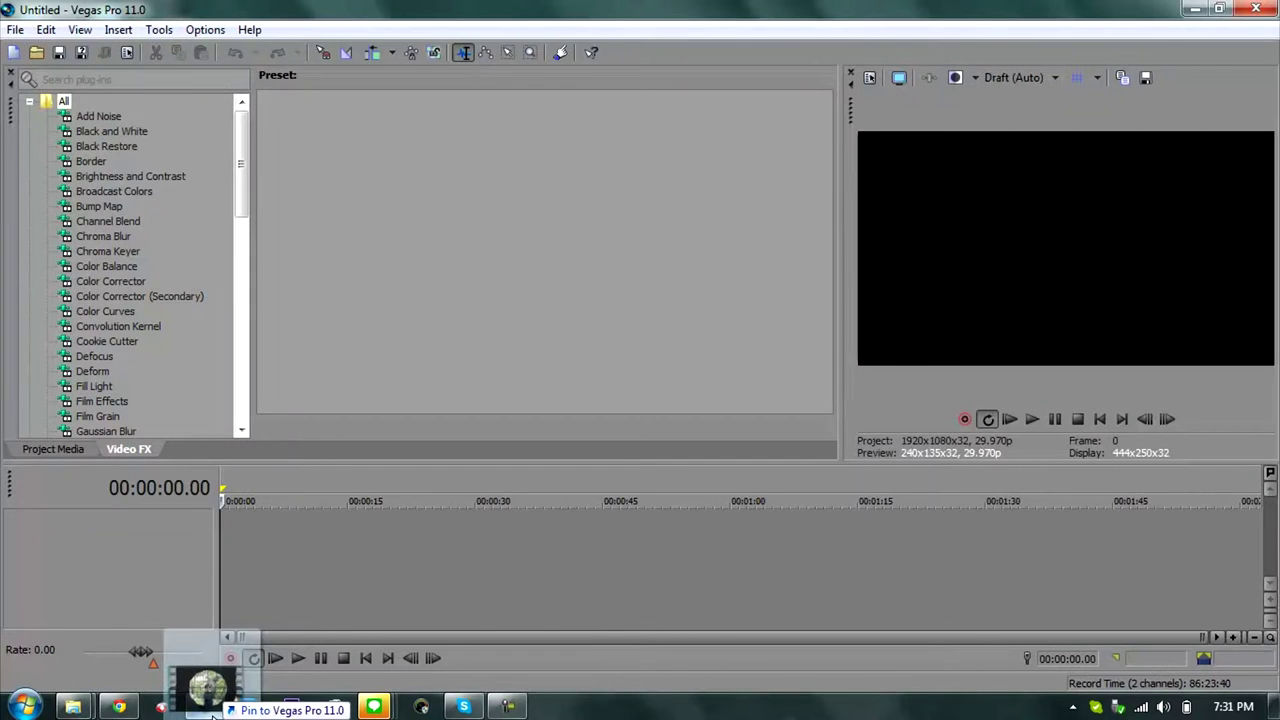
mouse_move(784, 388)
left_mouse_down()
mouse_move(268, 560)
mouse_move(226, 537)
left_mouse_up()
scroll(265, 536, "up", 2)
scroll(264, 537, "up", 3)
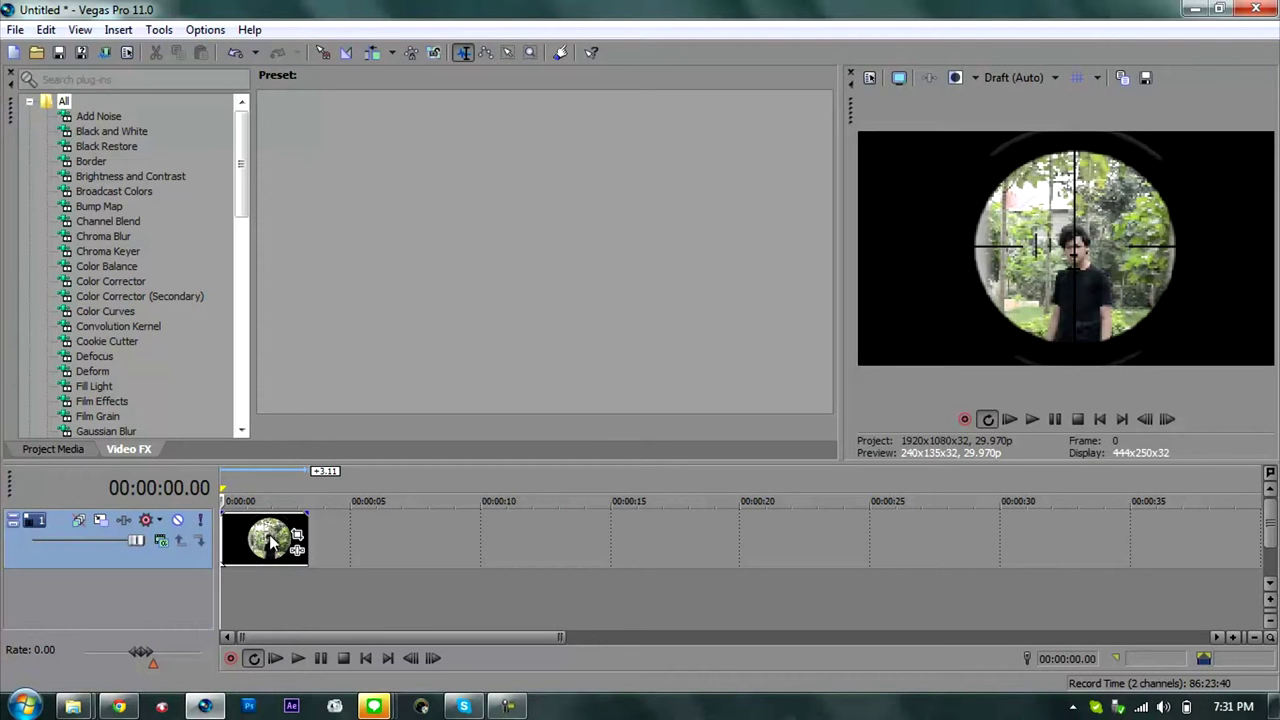
Select the sniper-scope clip and list the TV Simulator presets, highlighting Bad Sync
scroll(300, 530, "up", 4)
scroll(332, 524, "up", 2)
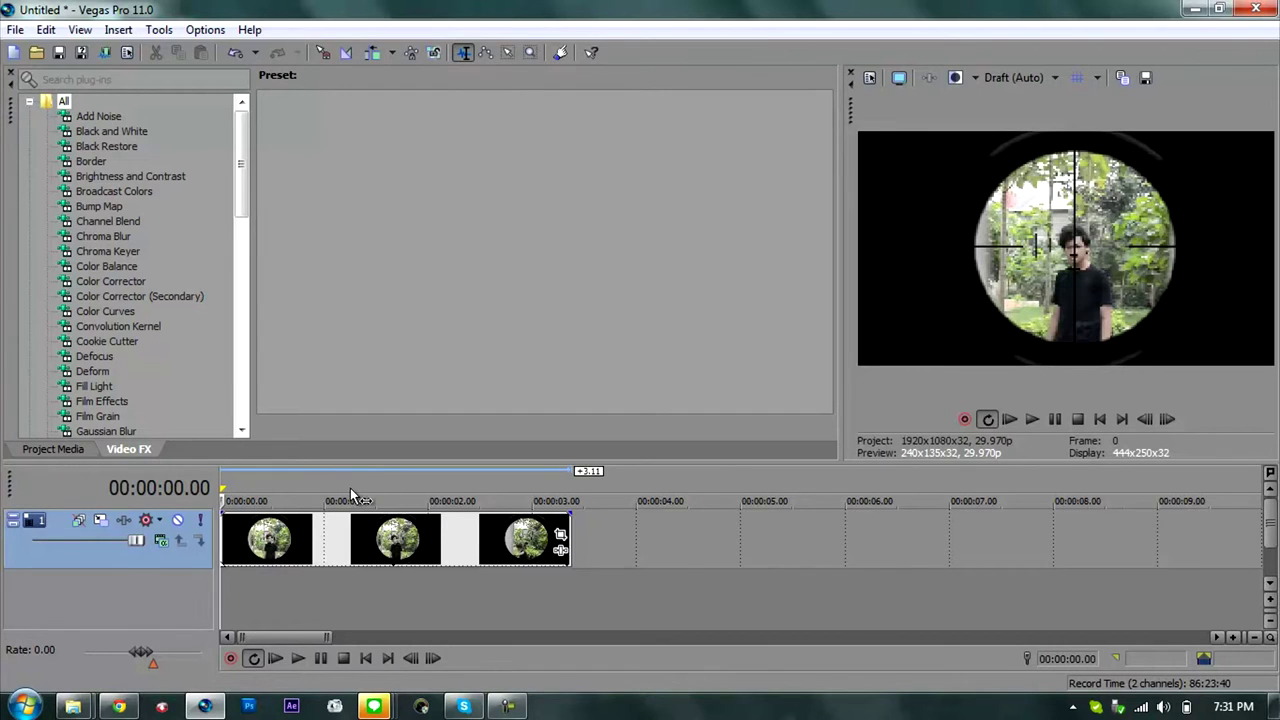
scroll(350, 490, "up", 1)
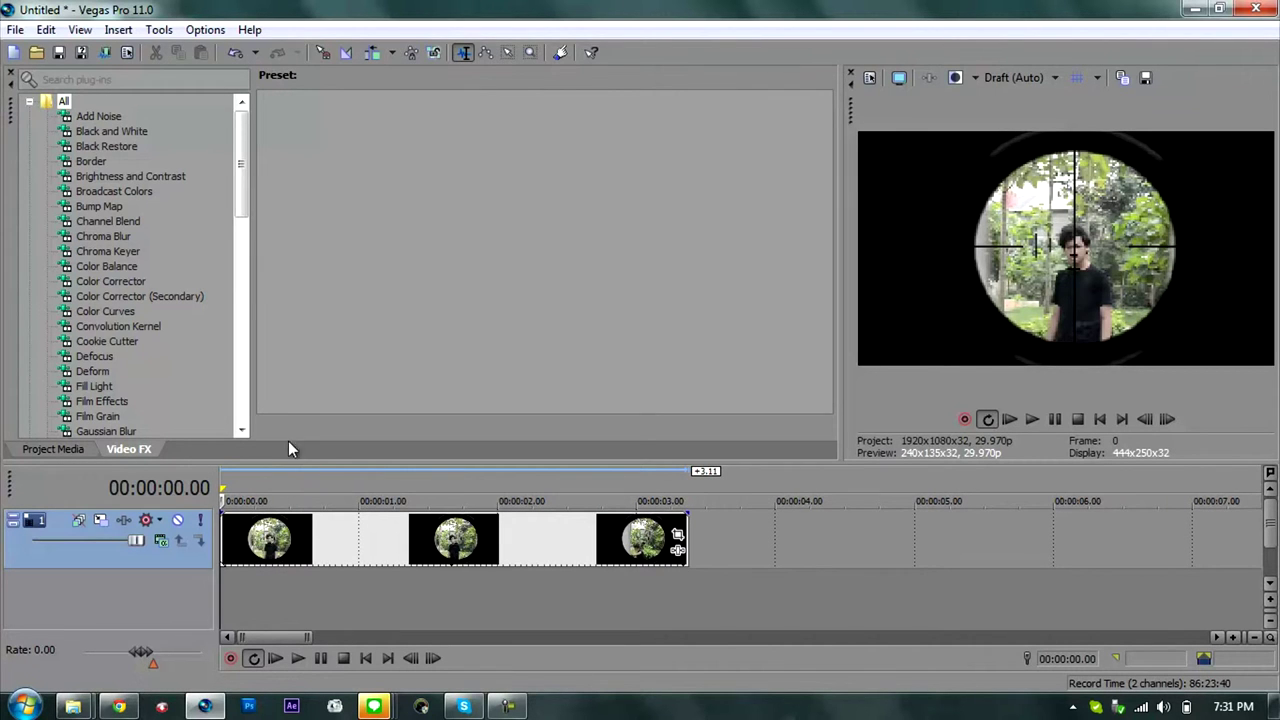
left_click(265, 545)
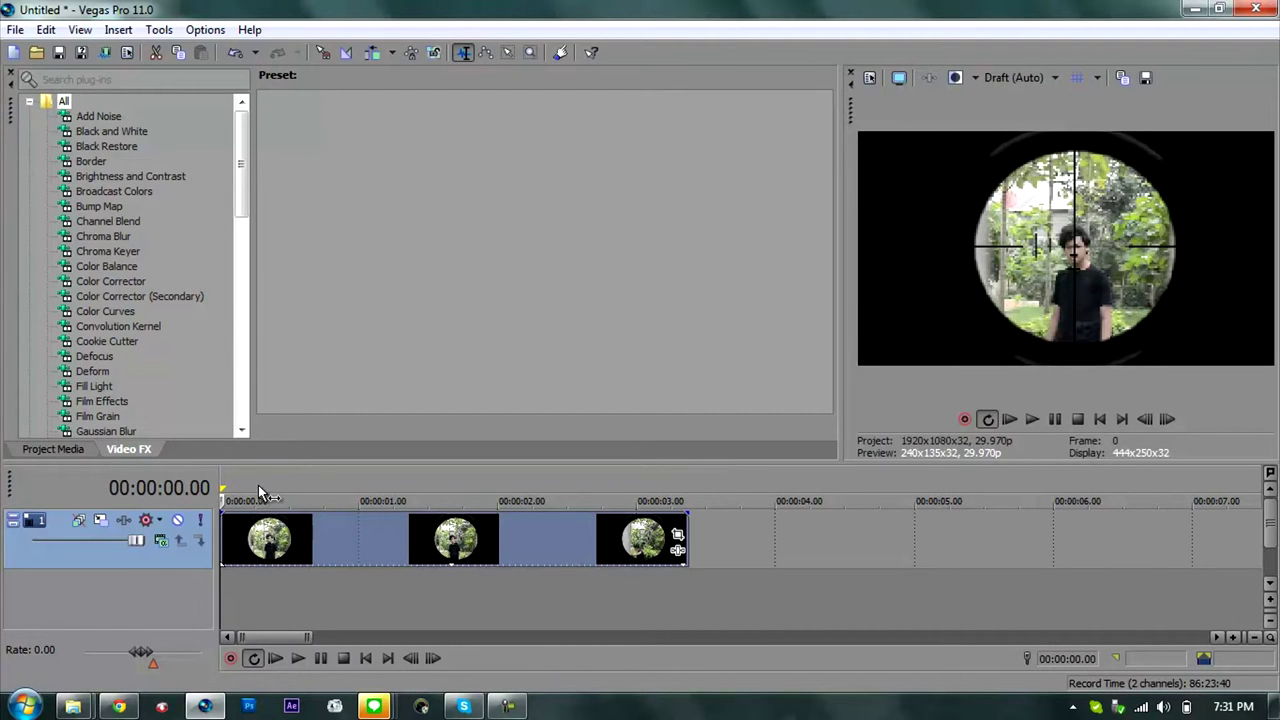
left_click_drag(249, 186, 250, 360)
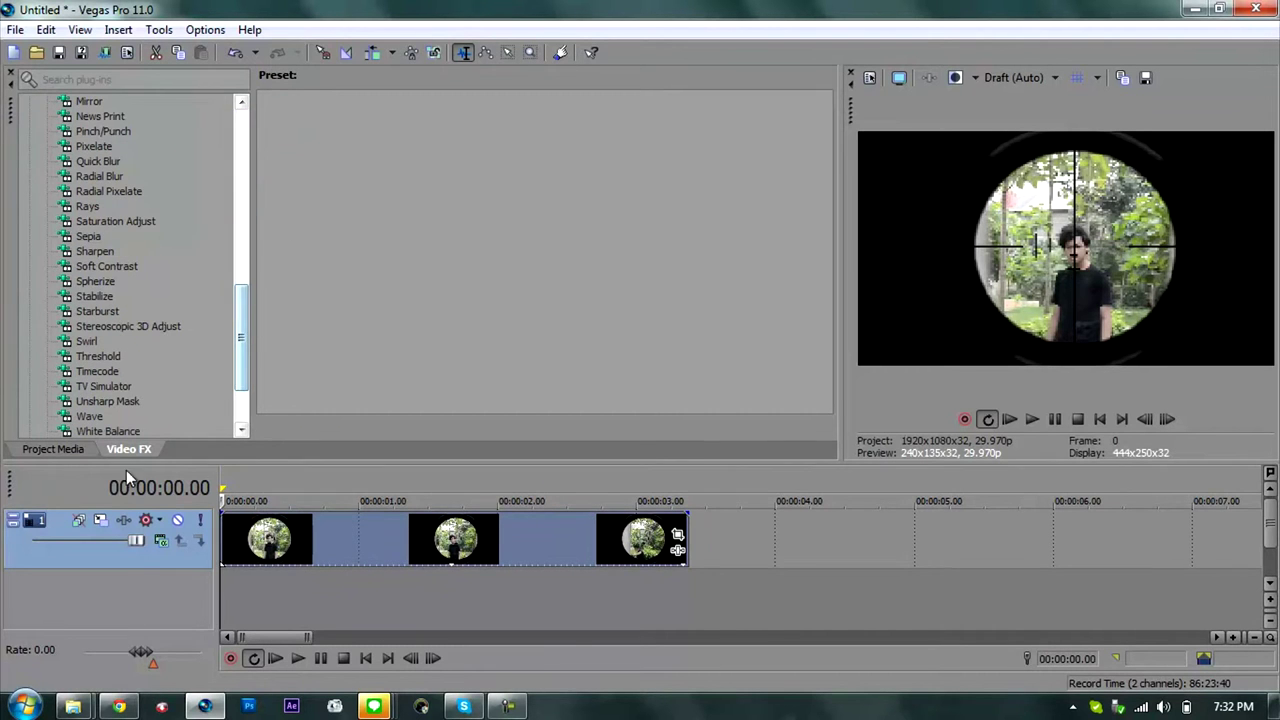
mouse_move(248, 341)
left_mouse_down()
mouse_move(250, 400)
mouse_move(240, 378)
left_mouse_up()
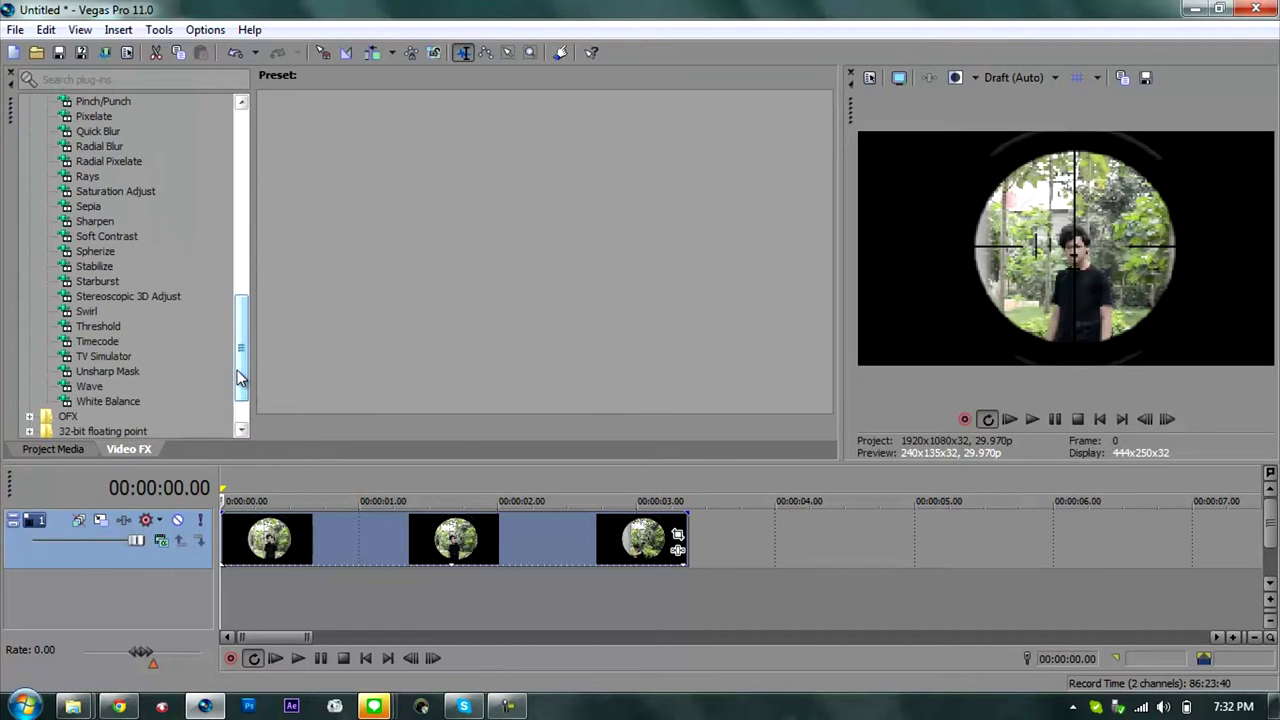
left_click(113, 356)
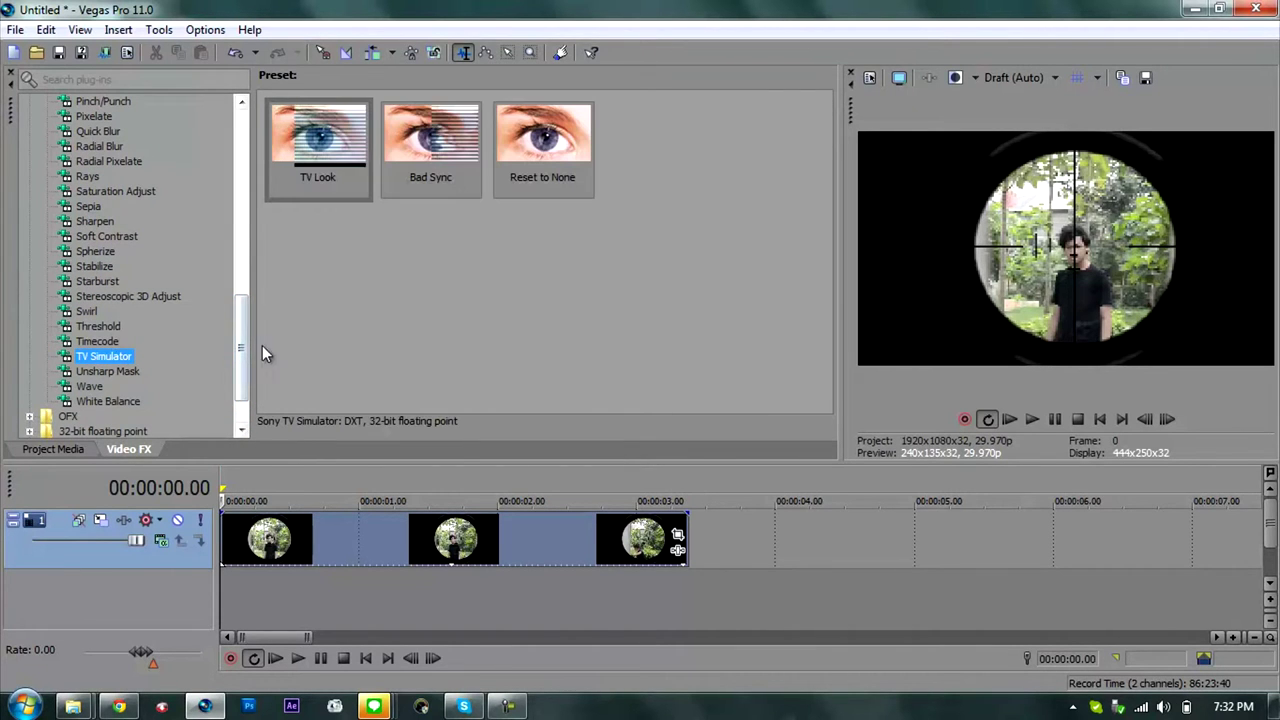
mouse_move(430, 140)
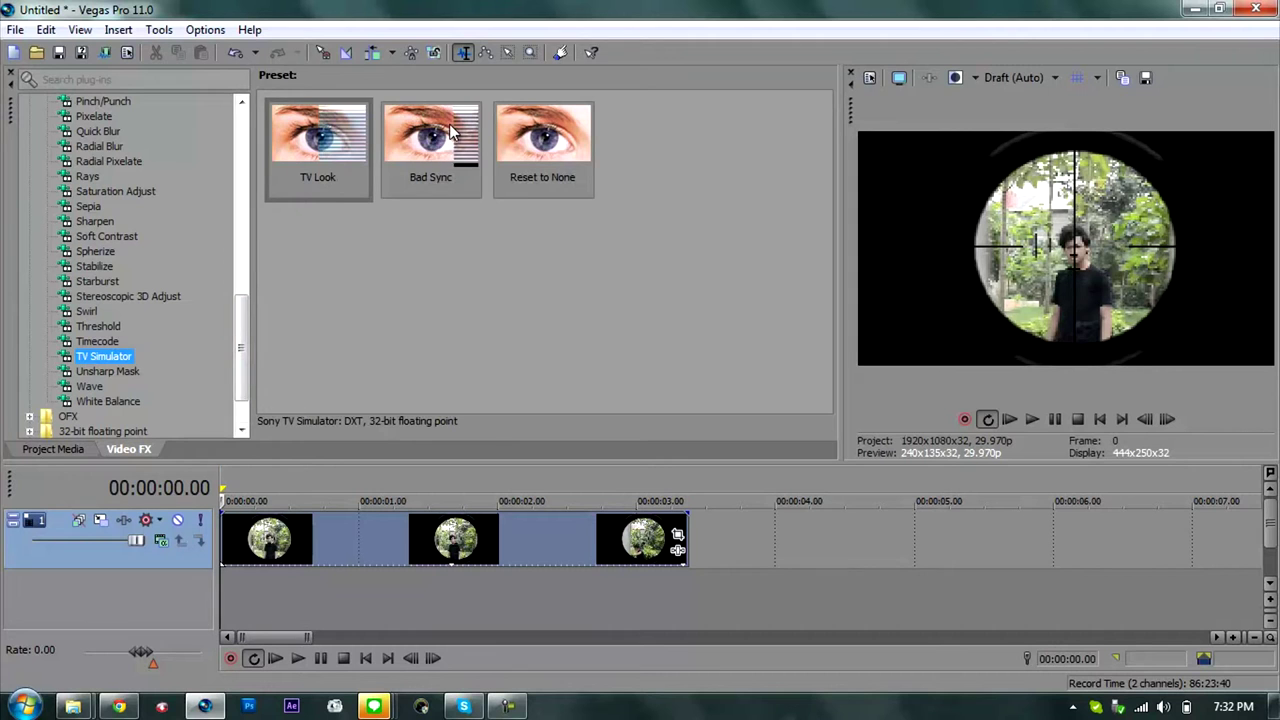
left_click(450, 133)
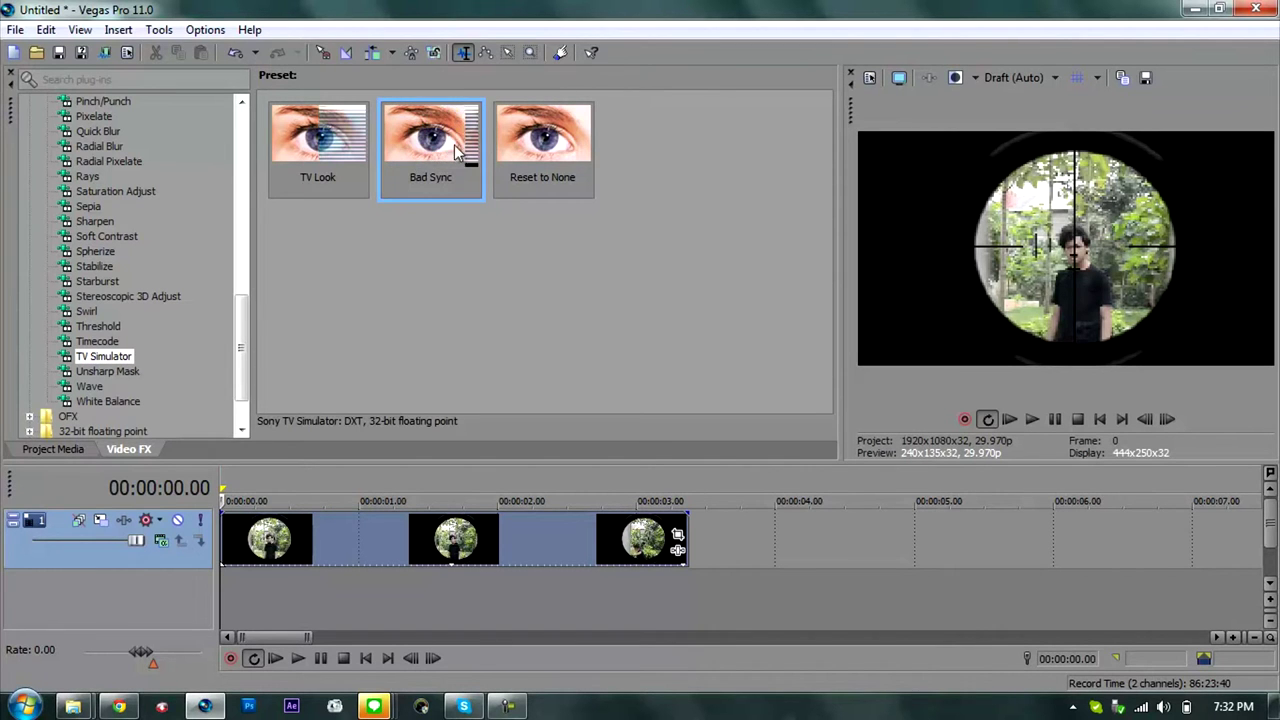
Drop the TV Simulator Bad Sync preset onto the Sniping Dimas clip
key("Right")
left_click(428, 145)
key("Right")
left_click(435, 188)
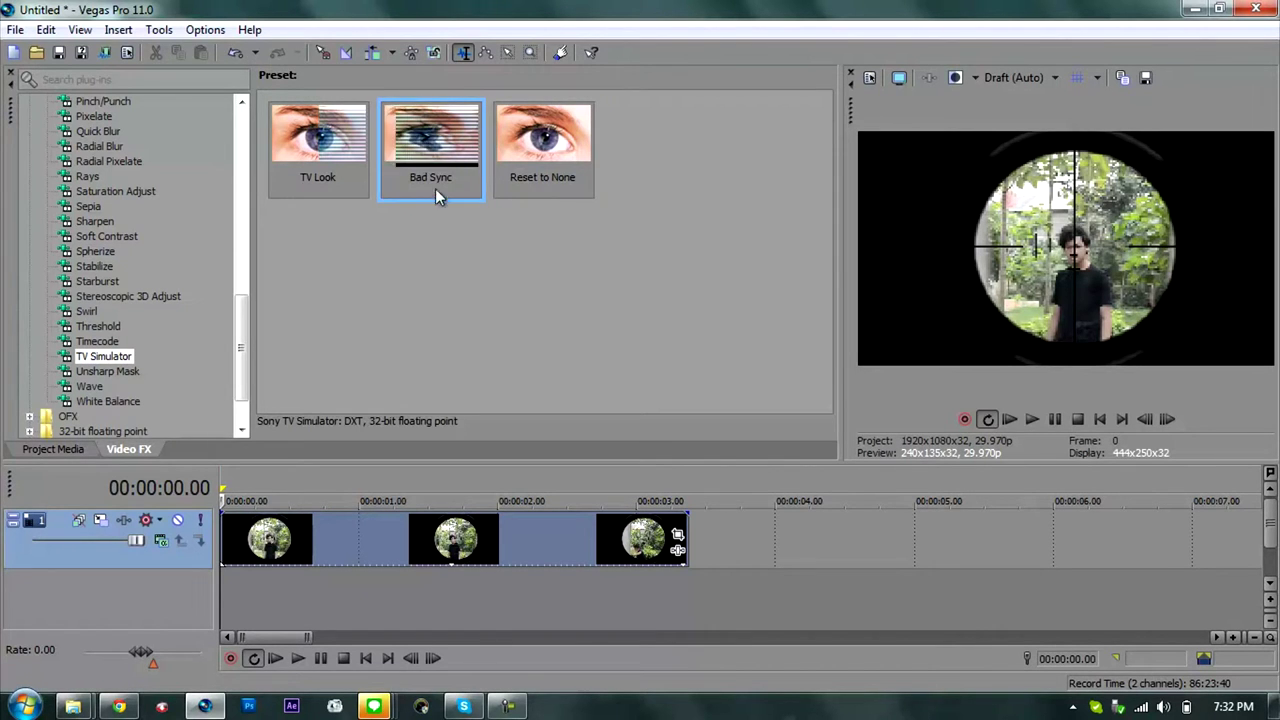
left_click(280, 534)
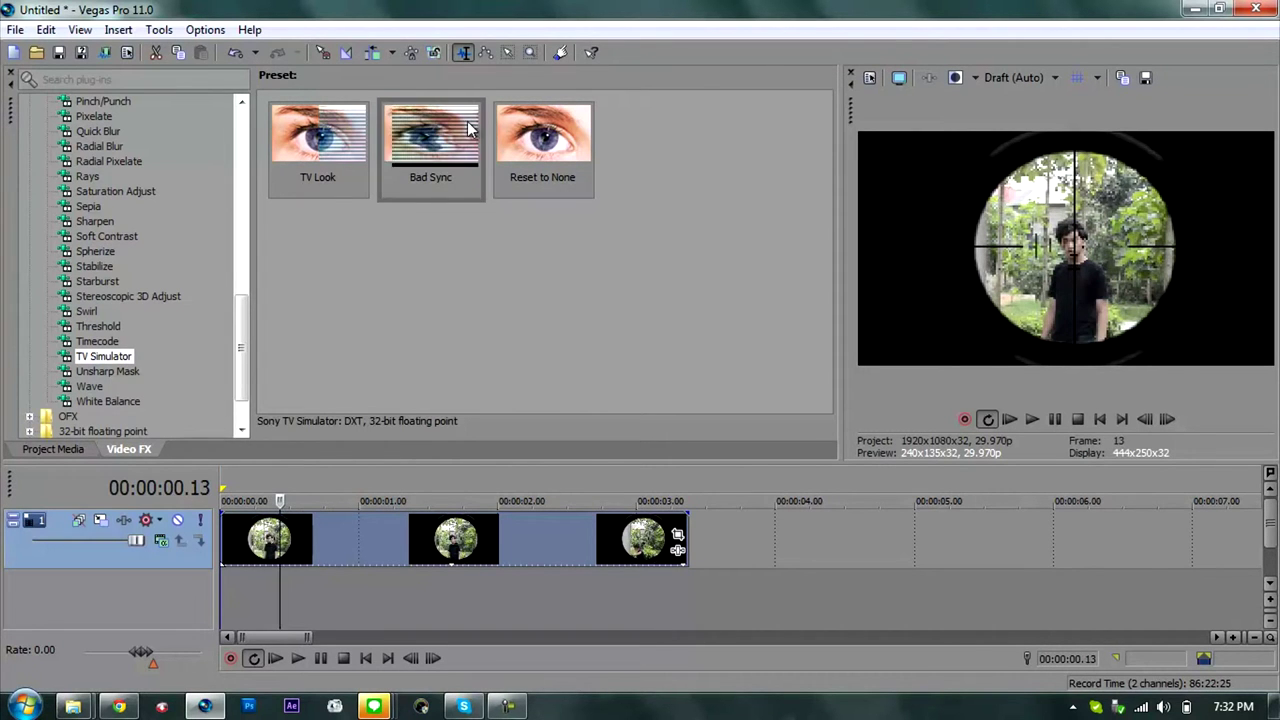
mouse_move(455, 135)
left_mouse_down()
mouse_move(338, 570)
mouse_move(310, 550)
left_mouse_up()
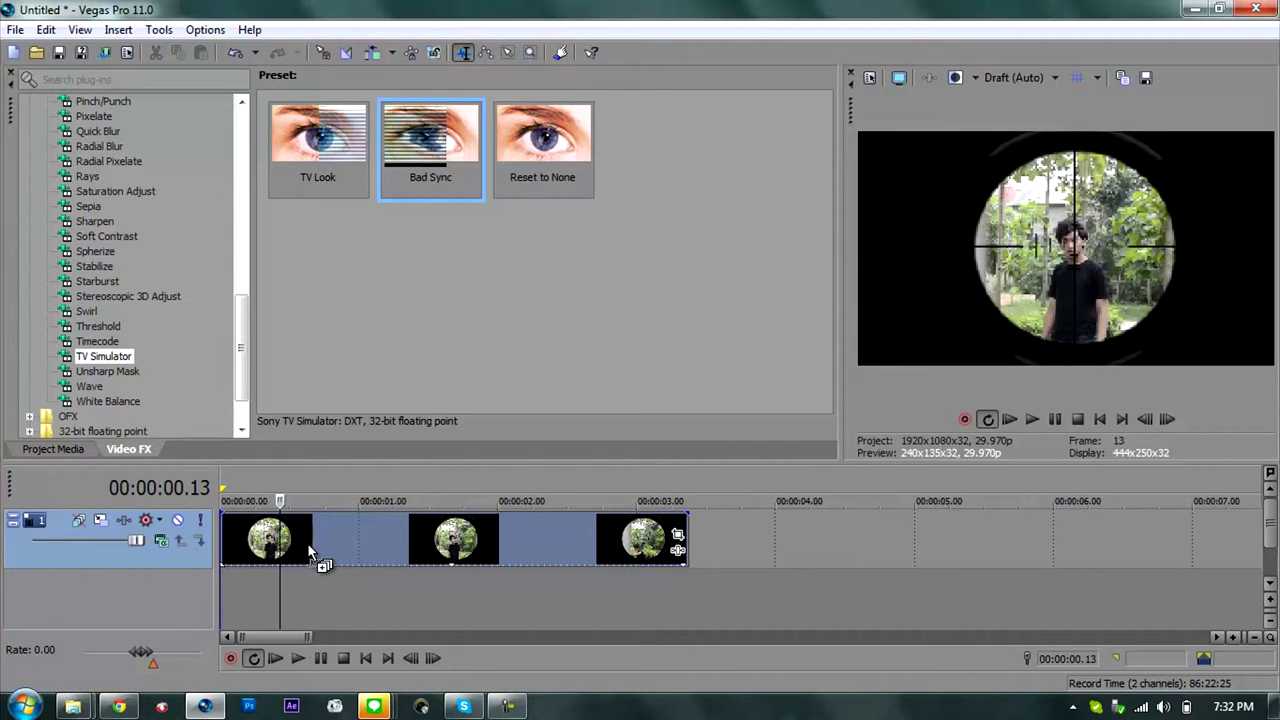
left_click_drag(319, 529, 360, 518)
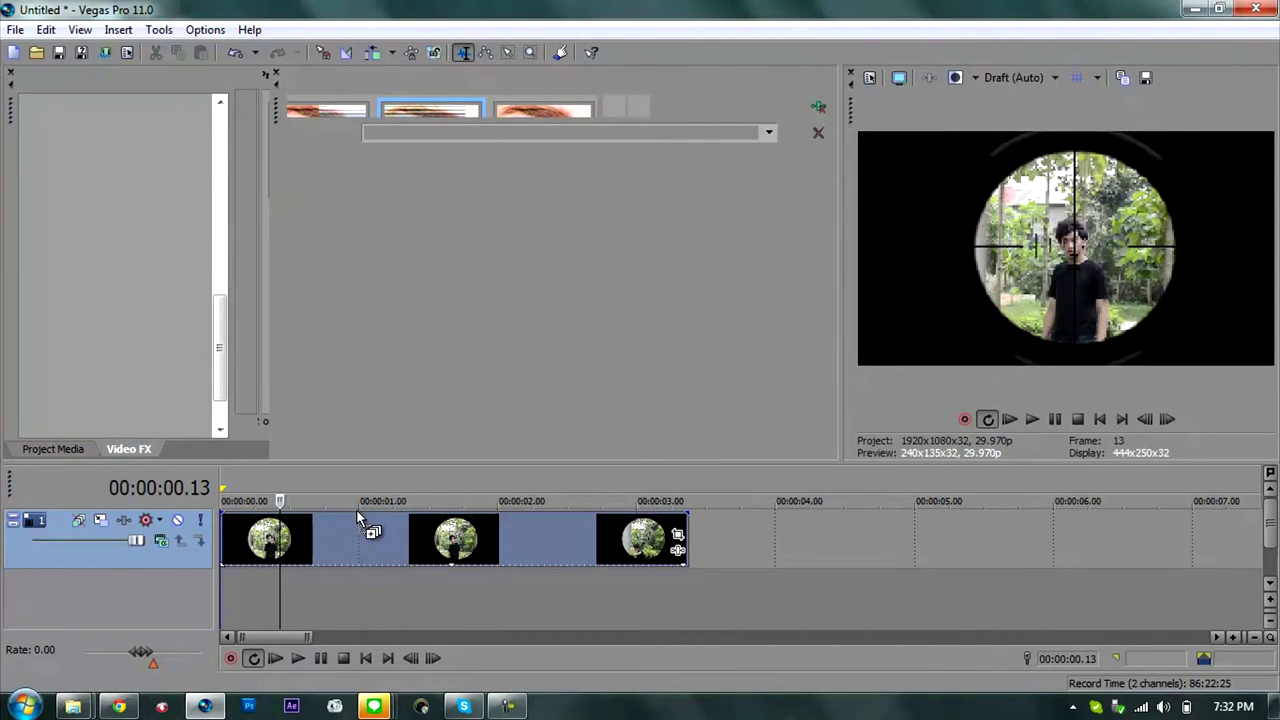
Play and pause the glitched clip, then close the Video Event FX window
left_click(1030, 418)
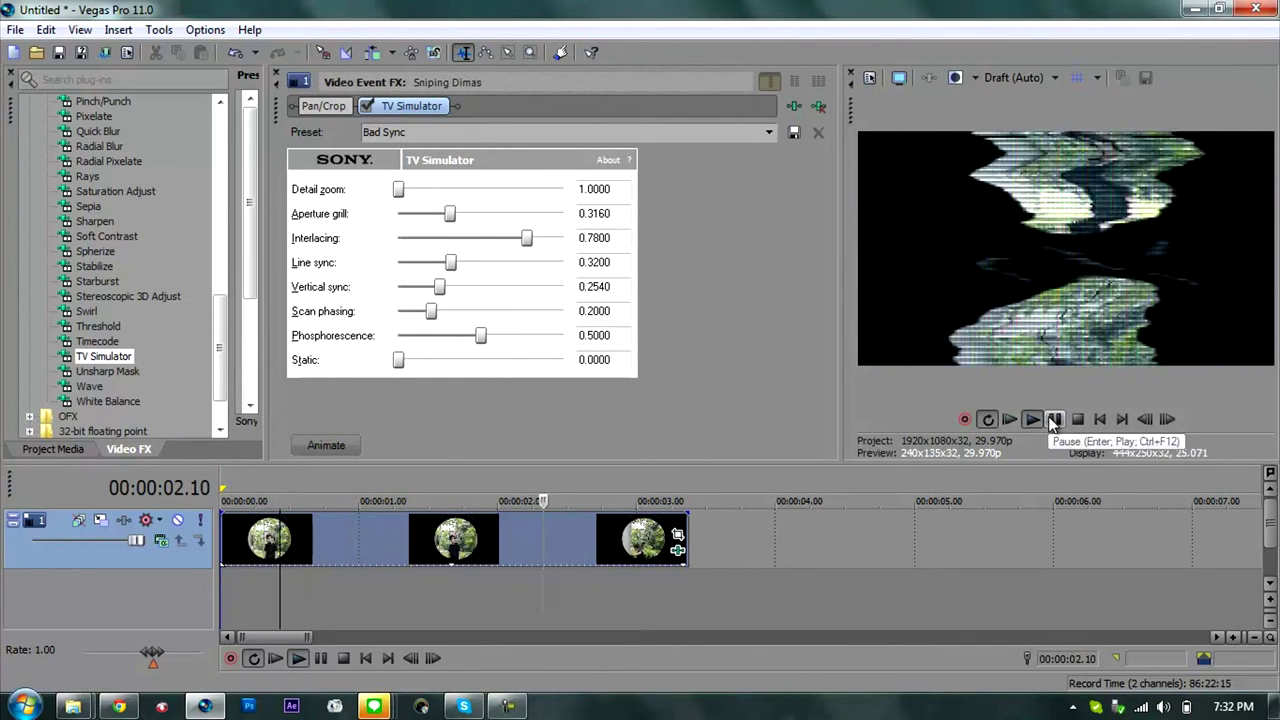
left_click(1042, 420)
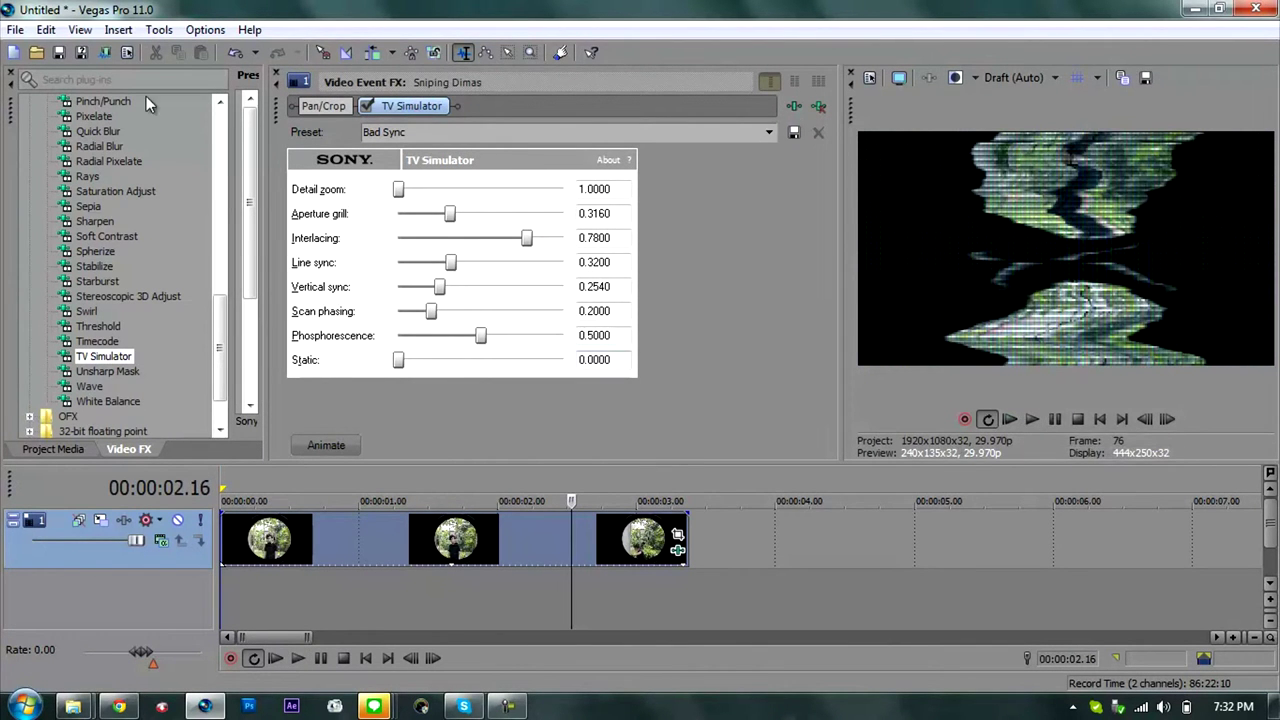
left_click(276, 78)
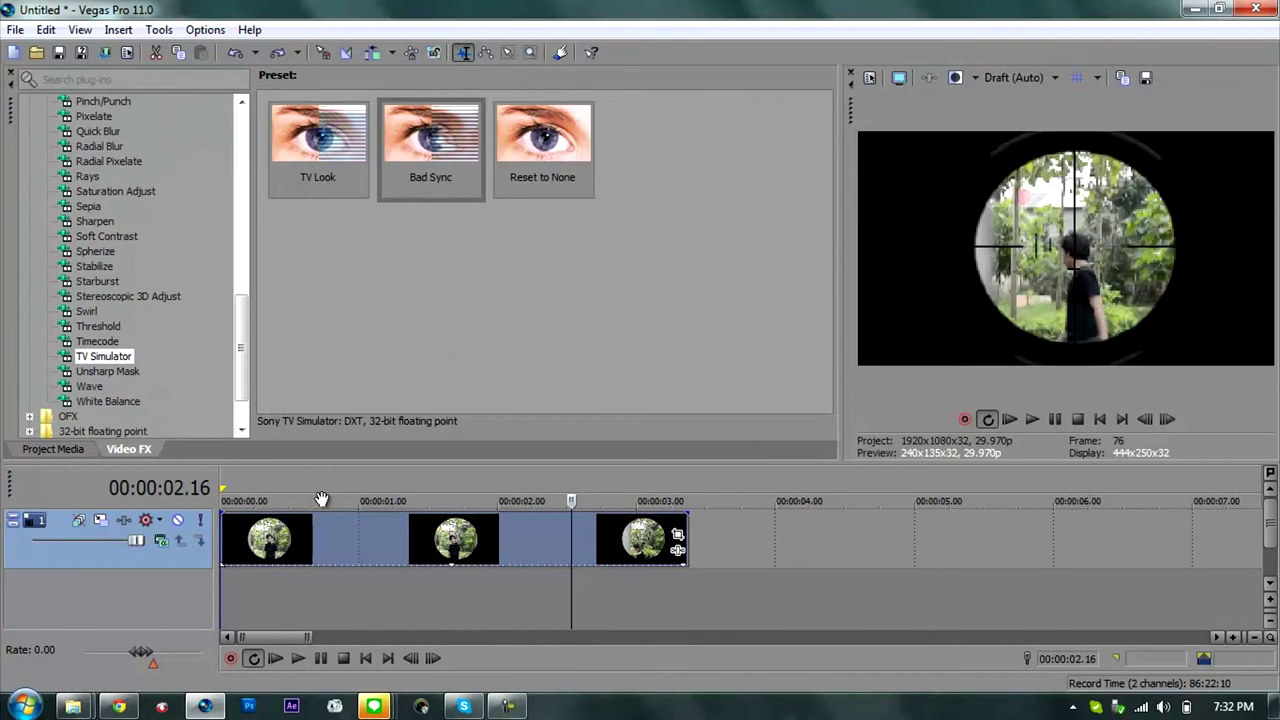
Split the clip at frame 14 and again three frames later
left_click(285, 480)
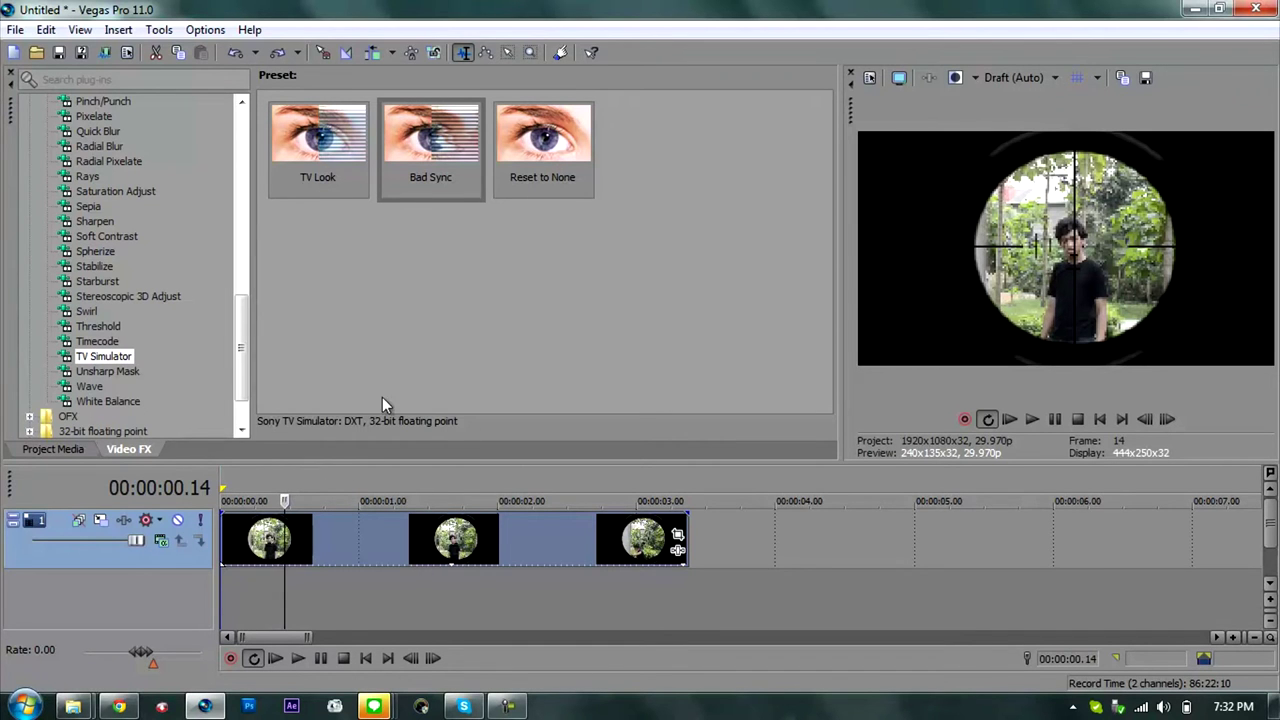
scroll(314, 546, "up", 2)
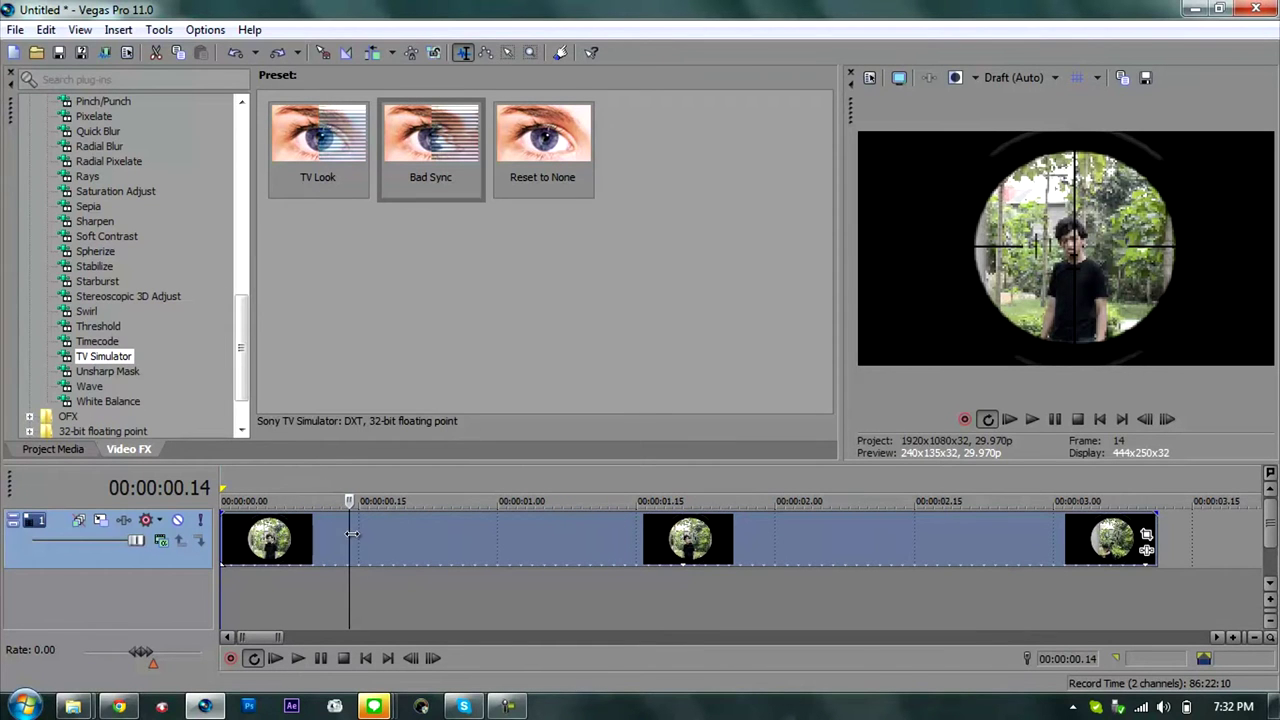
key("s")
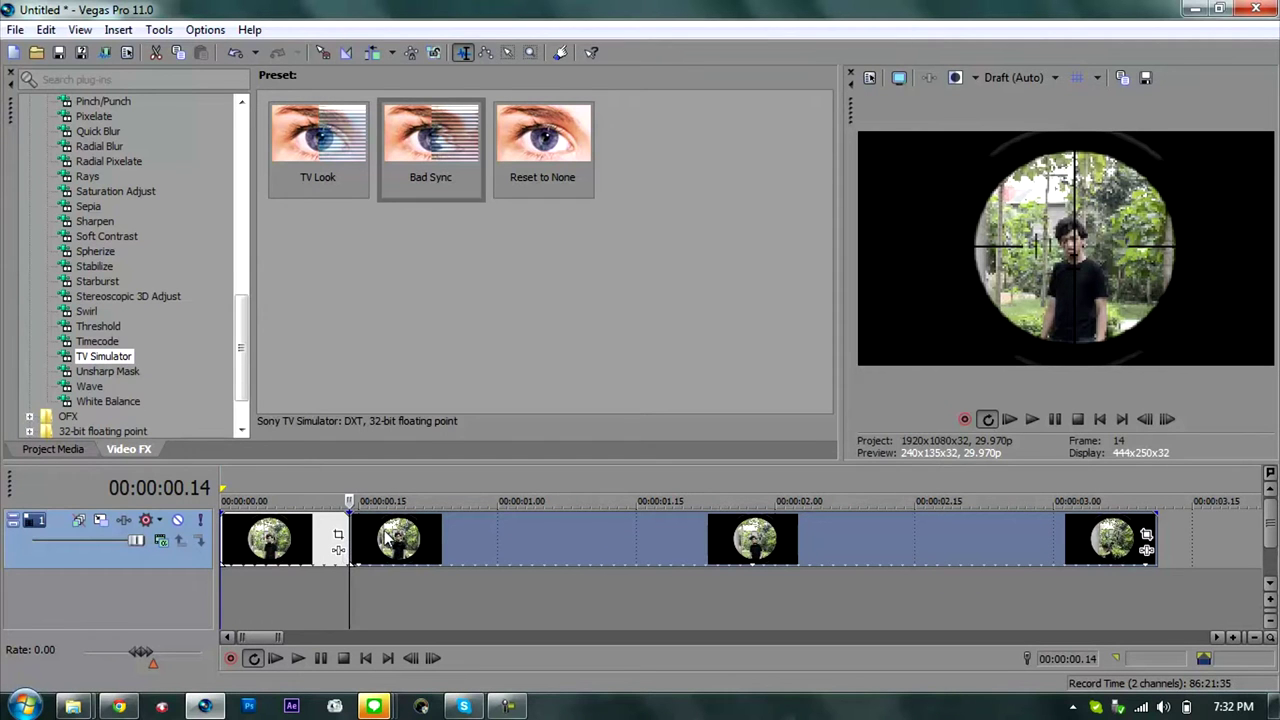
left_click(1167, 421)
left_click(1167, 421)
left_click(1167, 421)
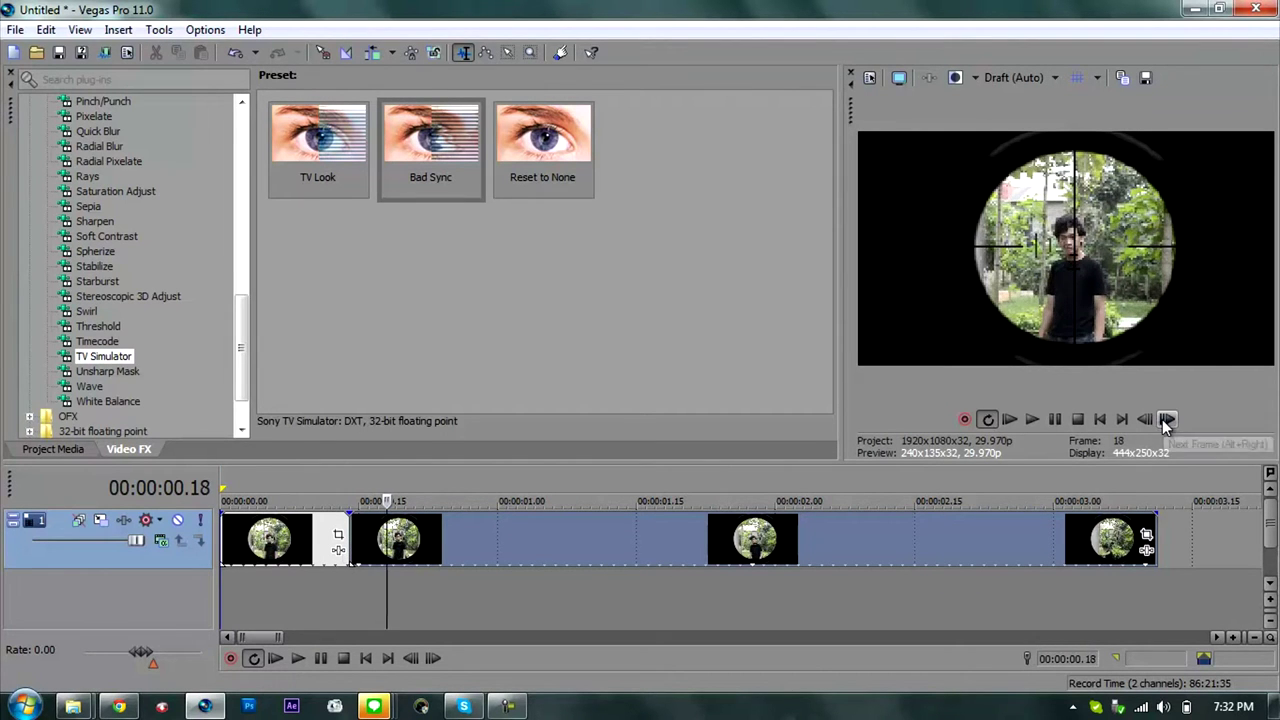
left_click(1167, 421)
left_click(1167, 421)
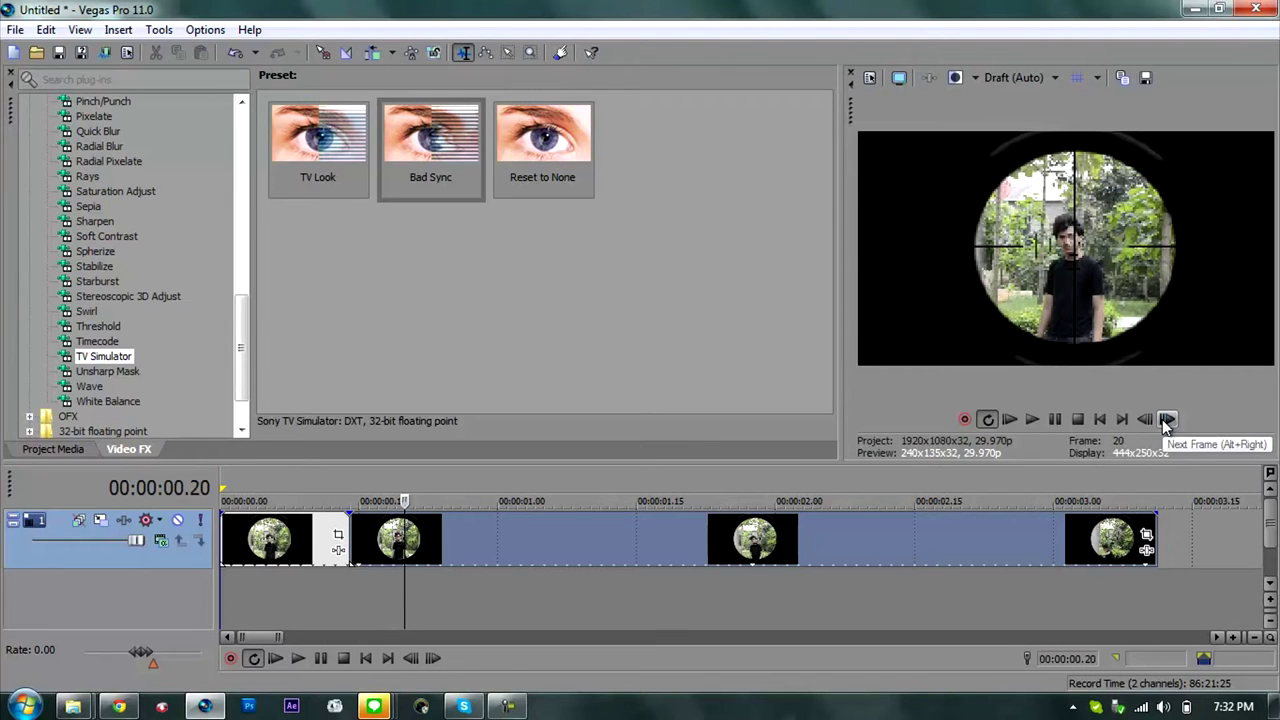
key("s")
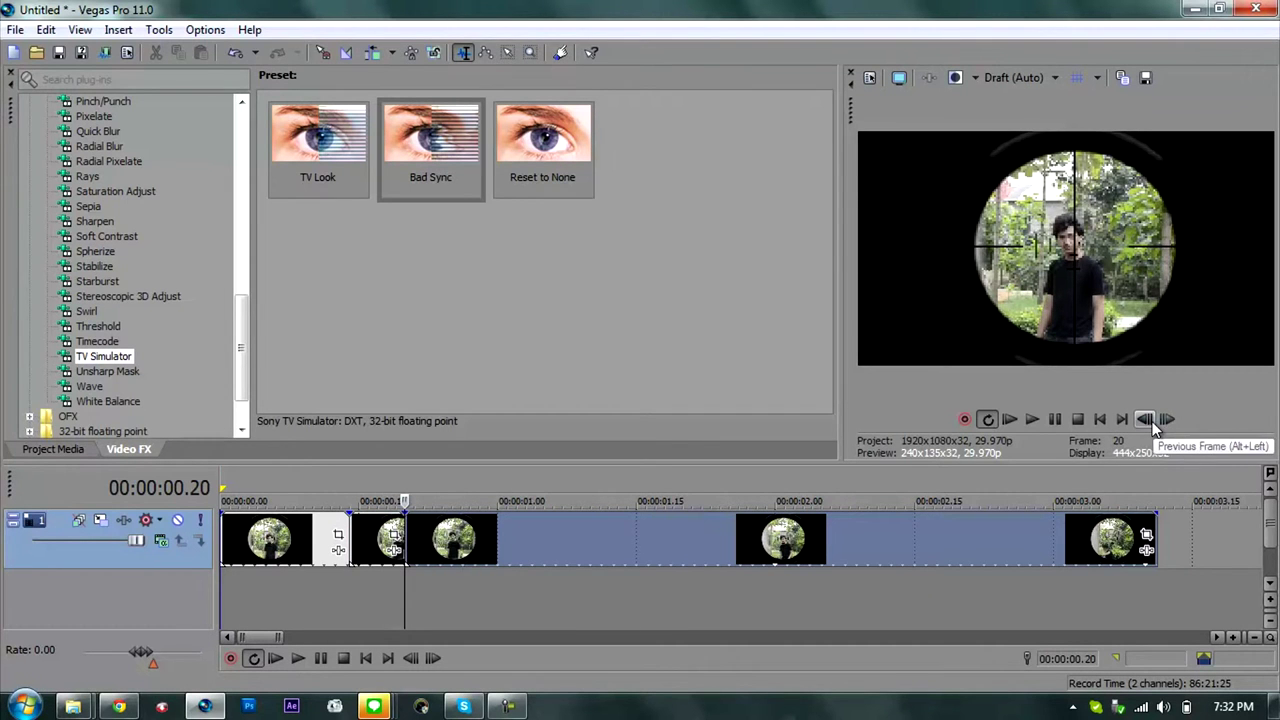
Apply Bad Sync to the short piece between the two cuts and close its settings
left_click(388, 530)
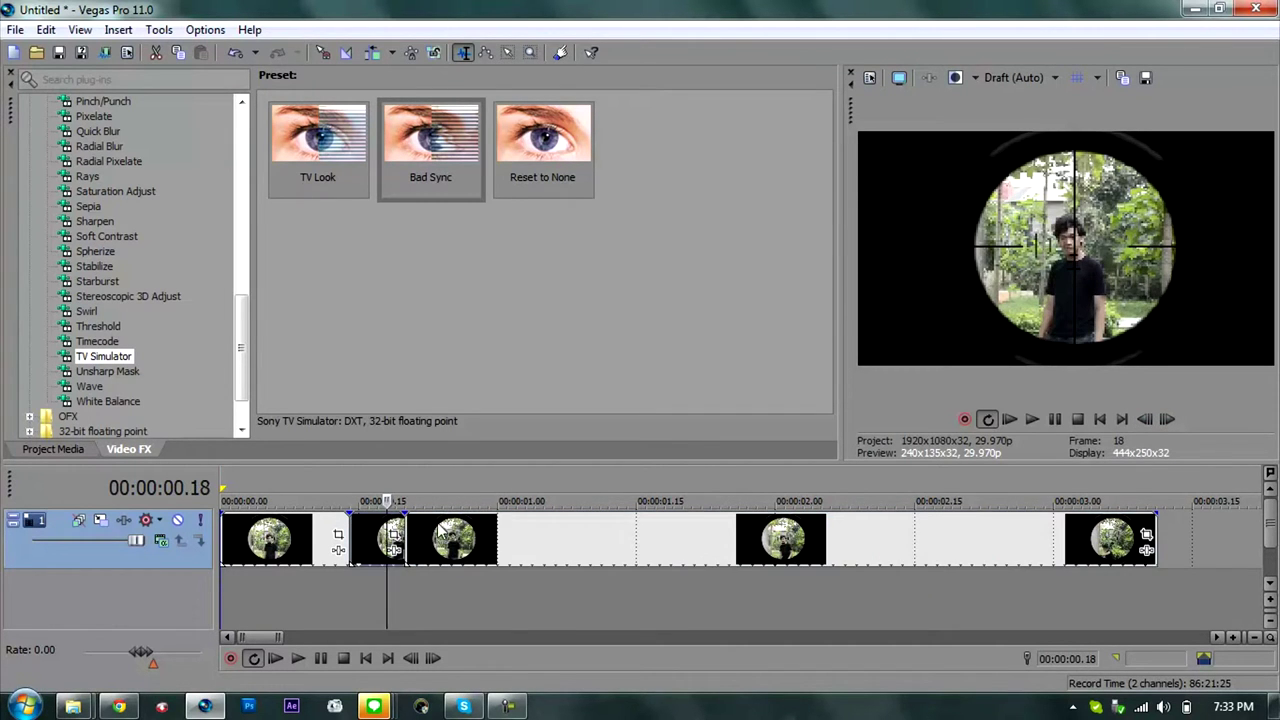
left_click(441, 530)
left_click(268, 540)
left_click(470, 540)
left_click(388, 540)
left_click(316, 532)
left_click(377, 535)
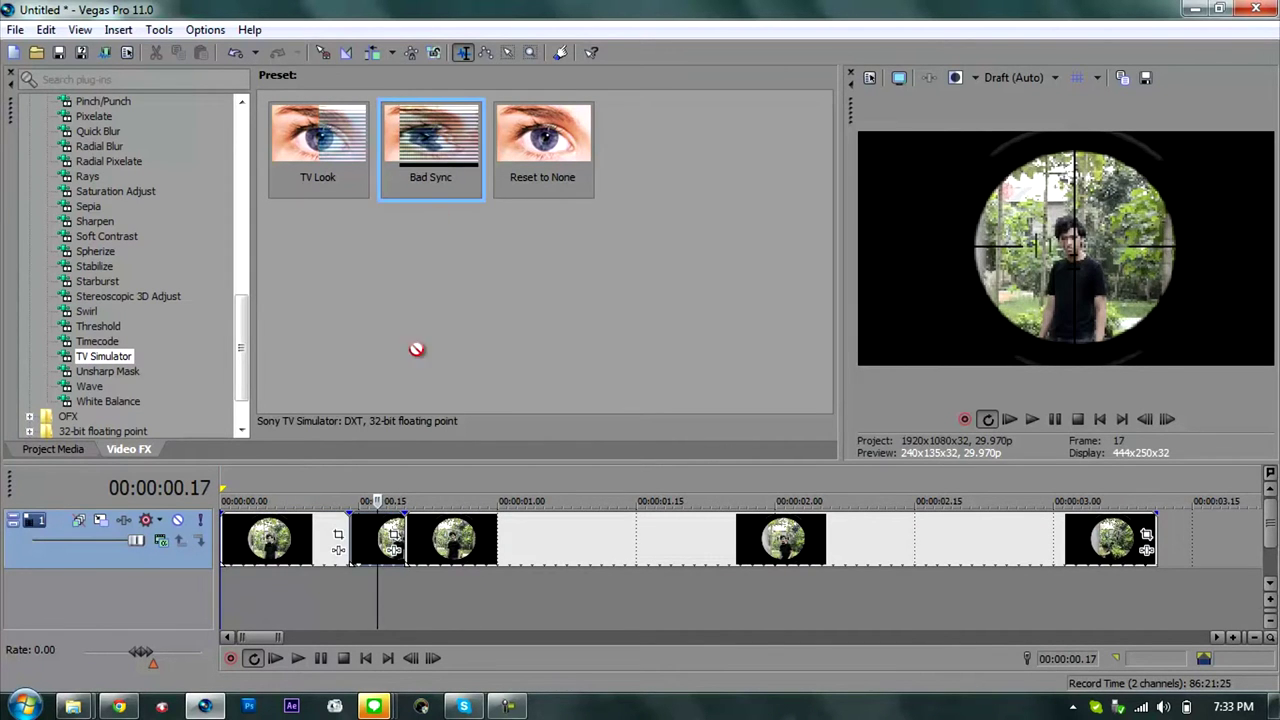
left_click(390, 538)
left_click_drag(357, 480, 370, 485)
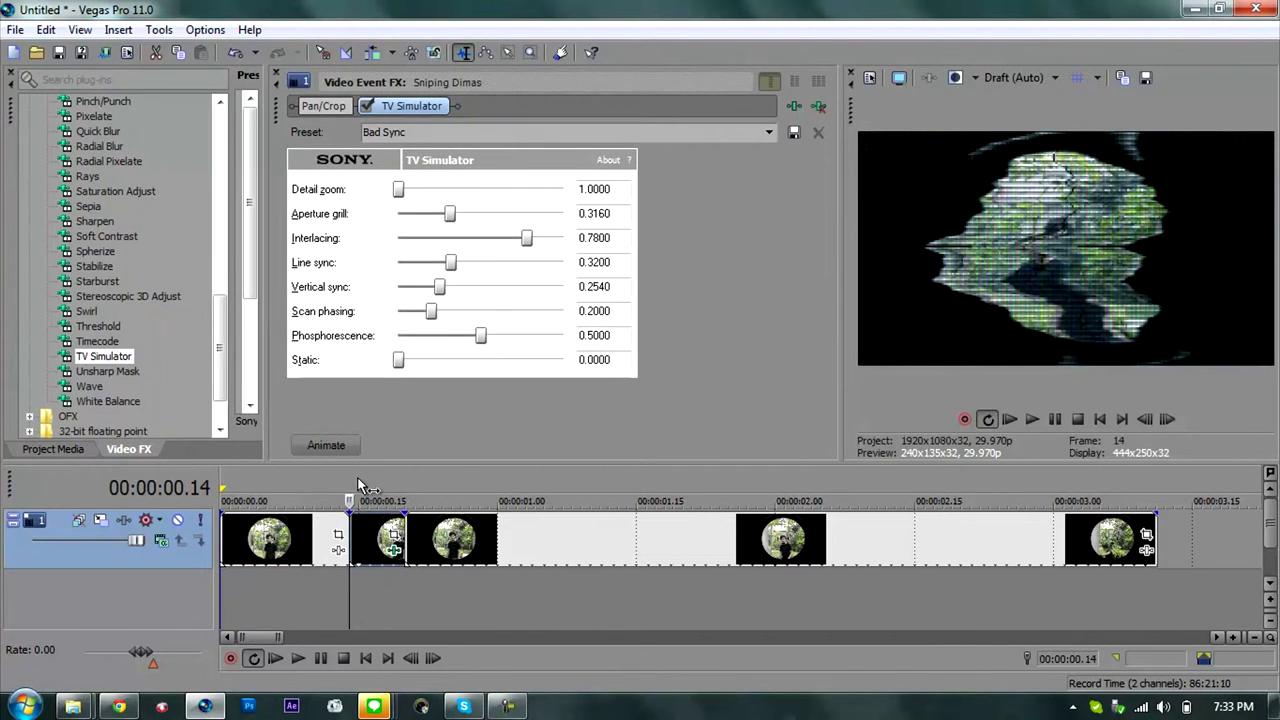
left_click(277, 72)
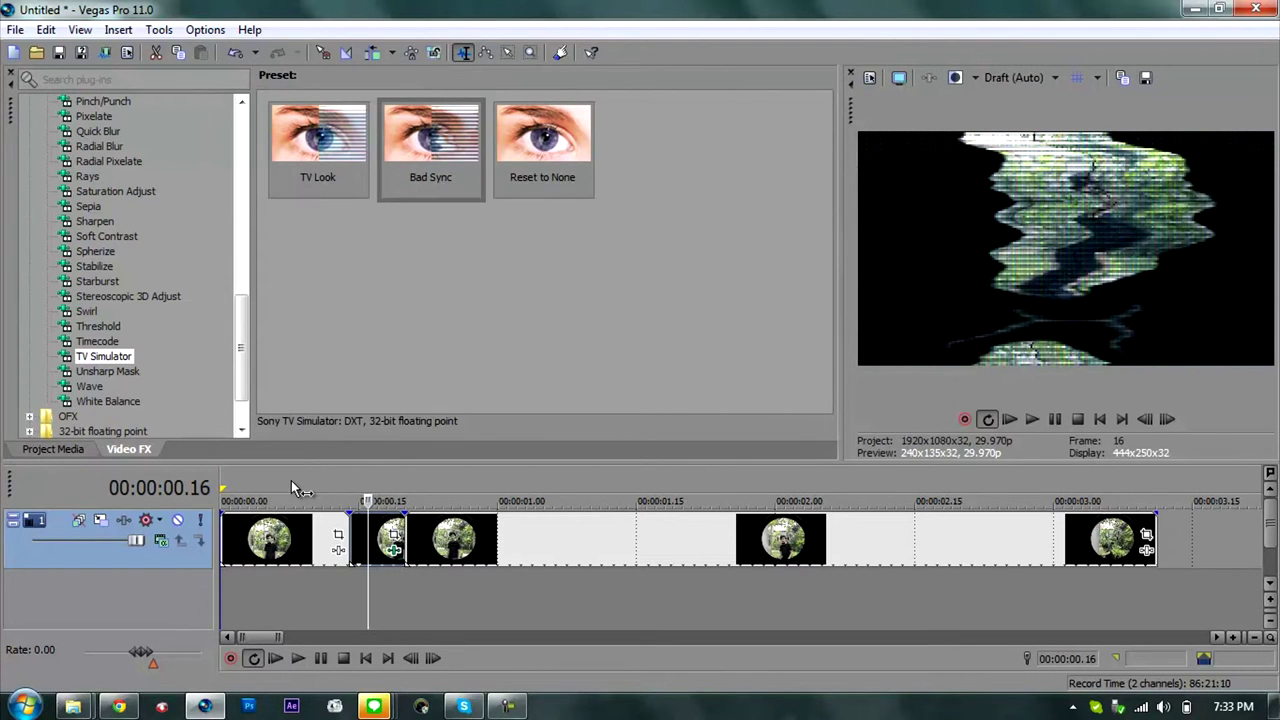
Preview the glitch, then set the playhead at 1.05 seconds and select the long event
left_click(289, 481)
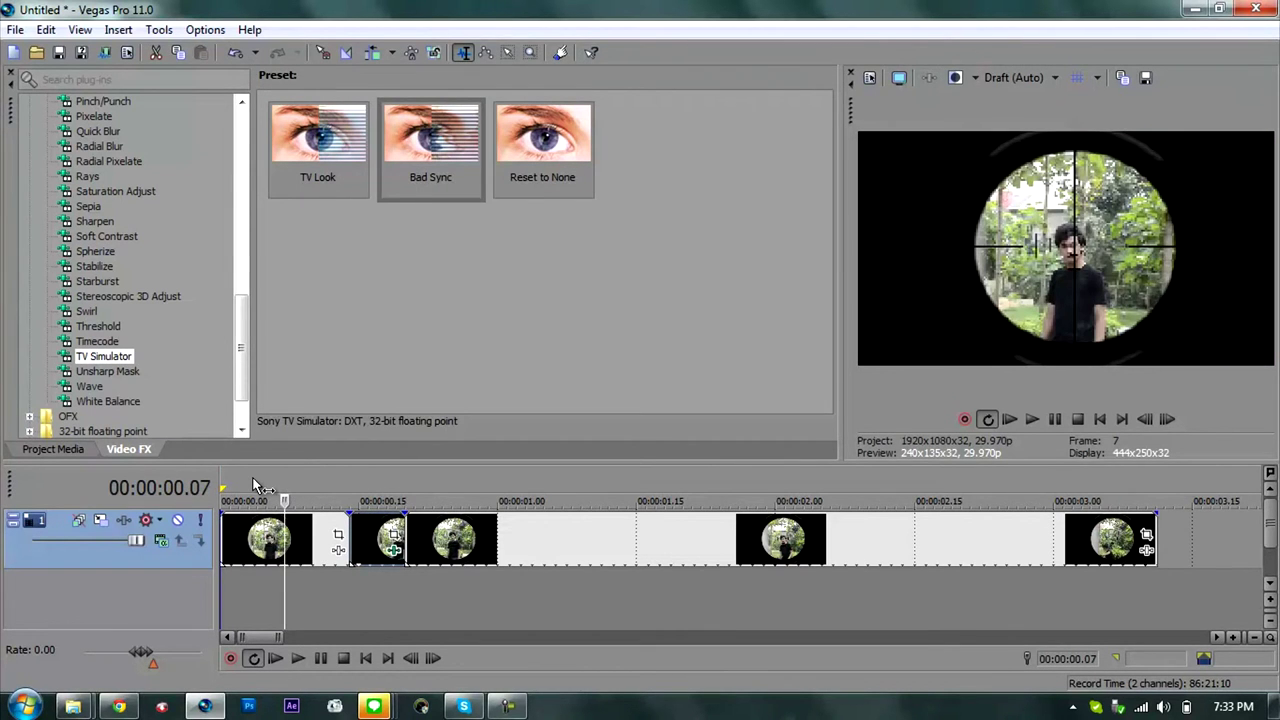
key("space")
key("space")
left_click(1032, 419)
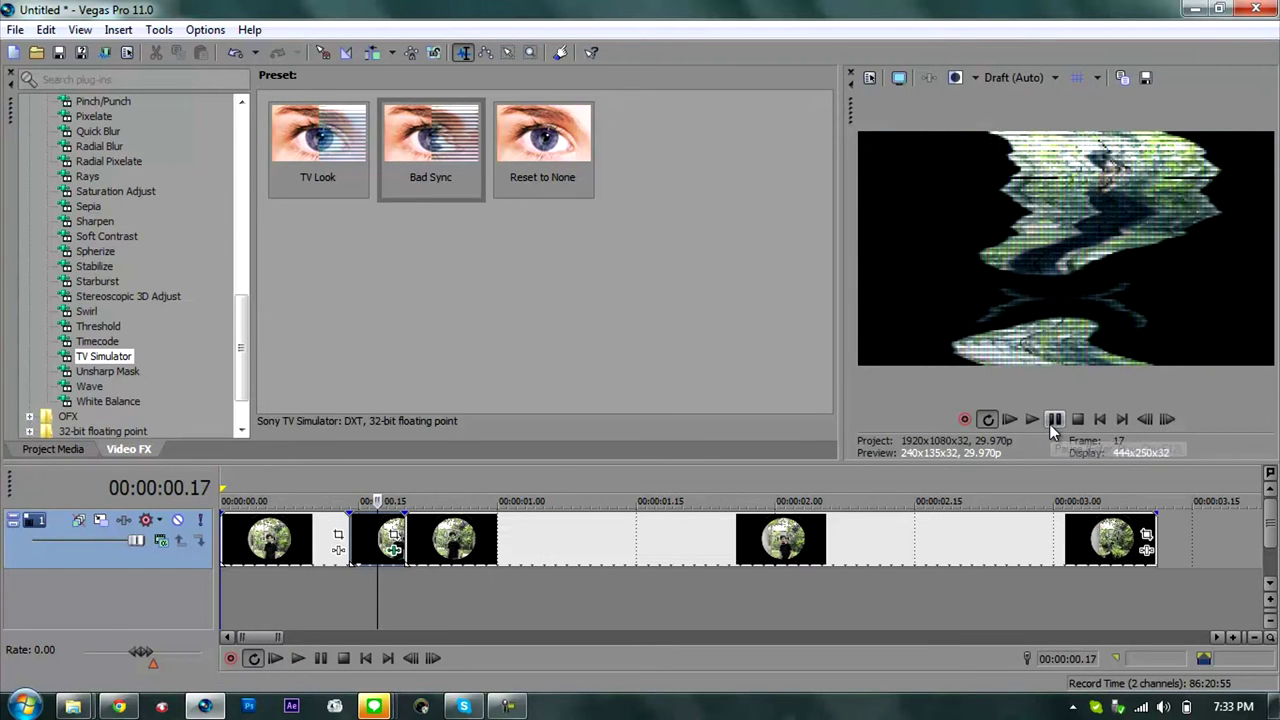
left_click(482, 490)
left_click(1163, 416)
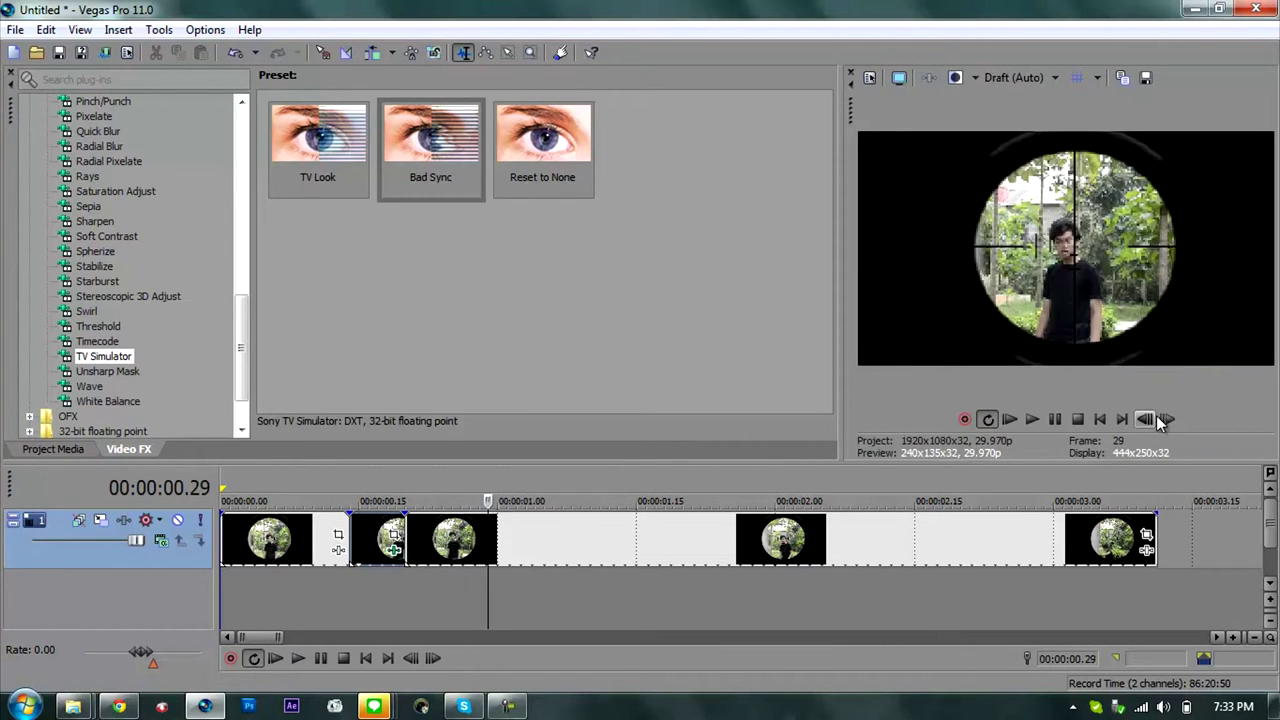
left_click(541, 482)
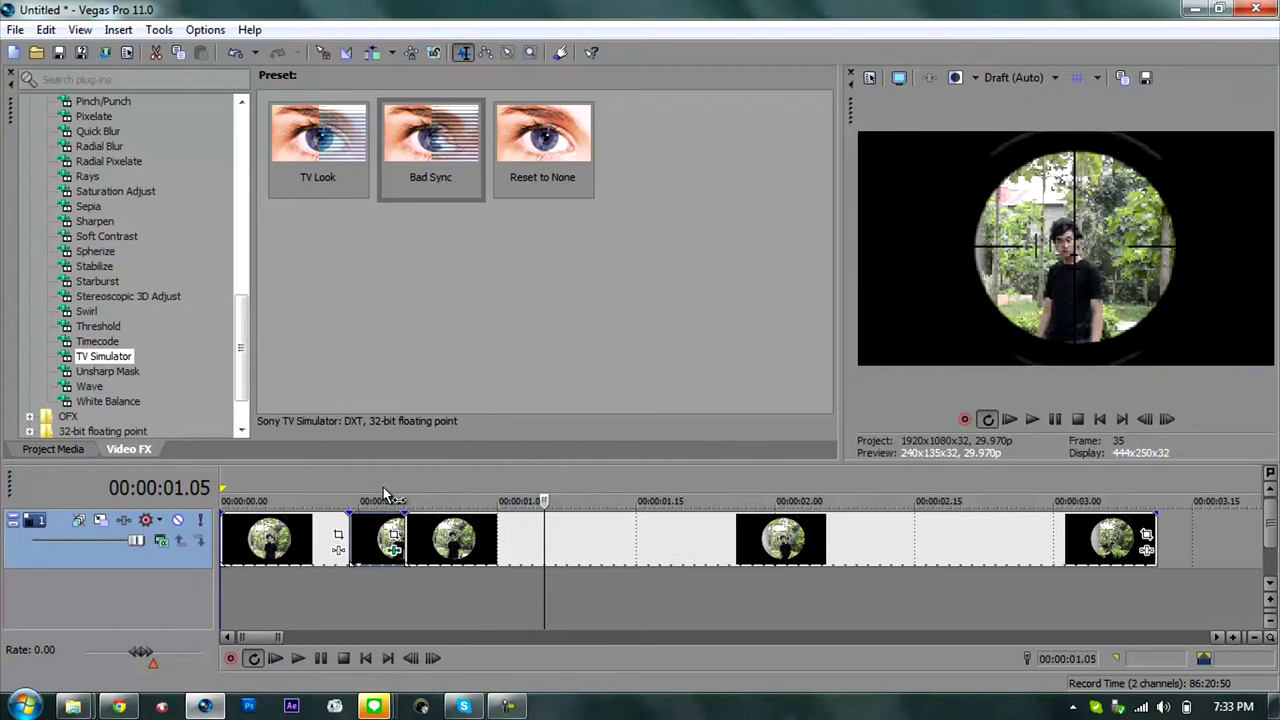
left_click(550, 535)
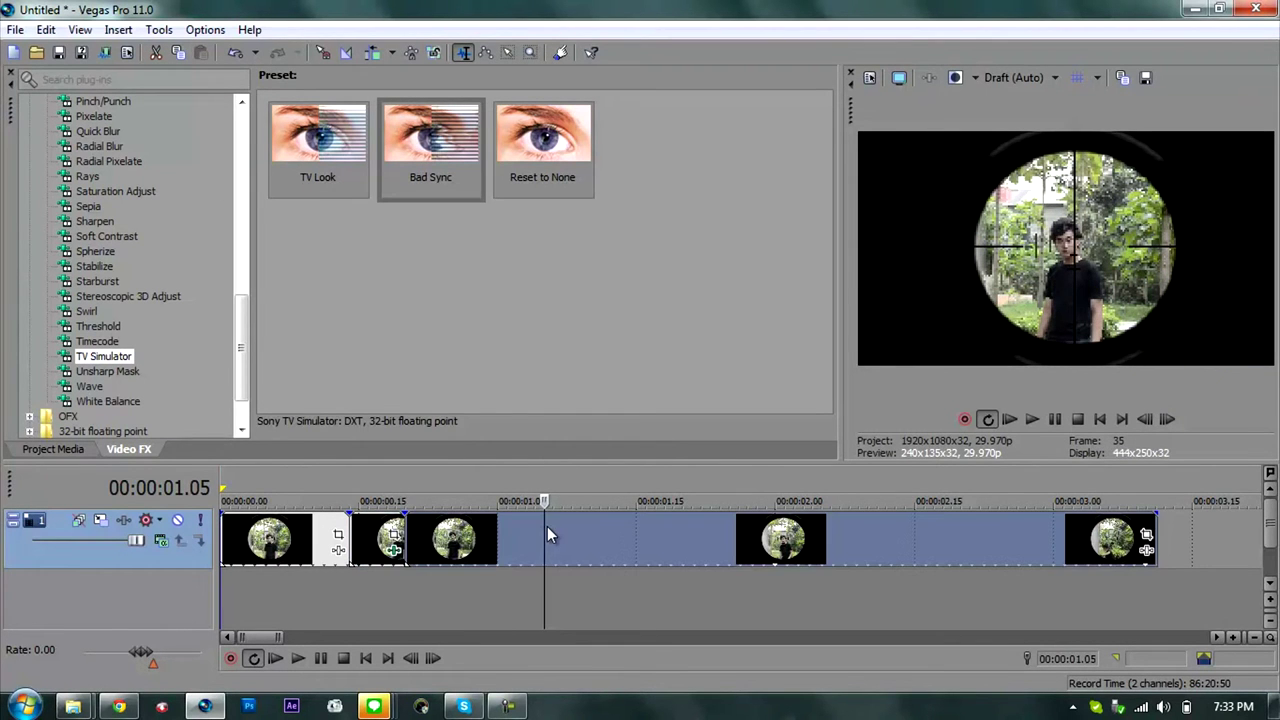
Split the clip at 1.05 and 1.14 seconds and give the new piece Bad Sync
key("s")
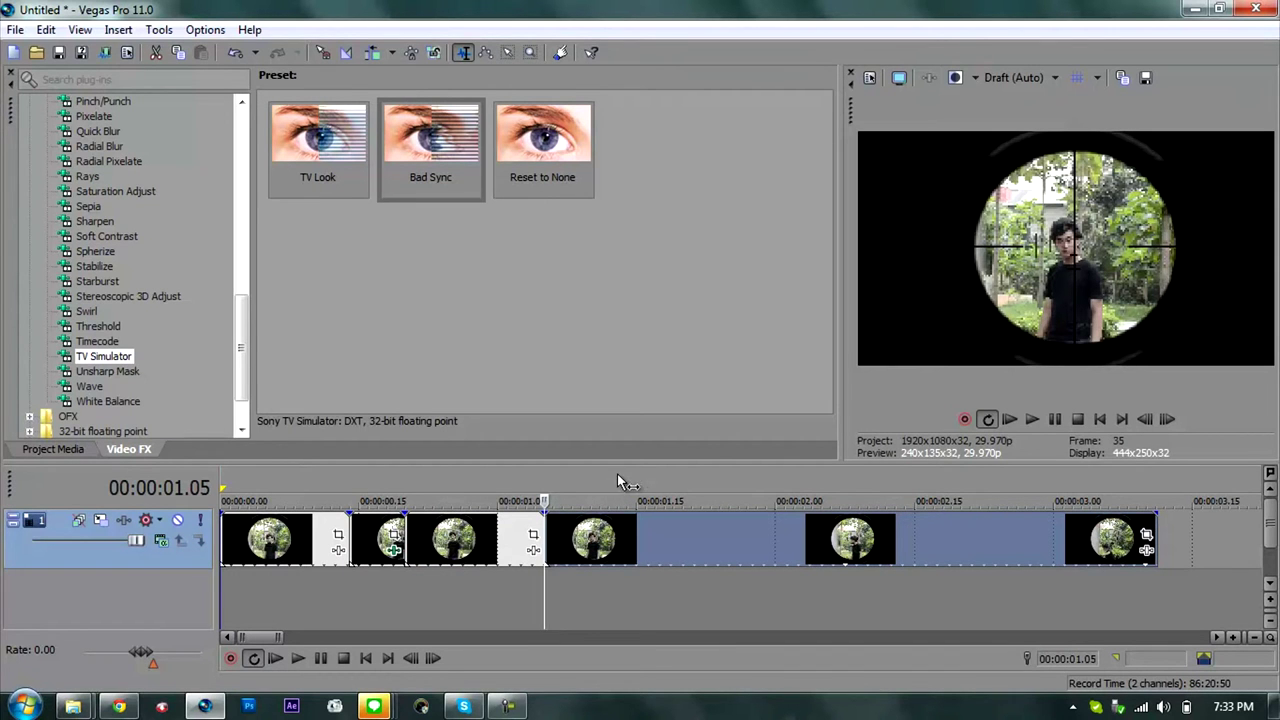
left_click(624, 530)
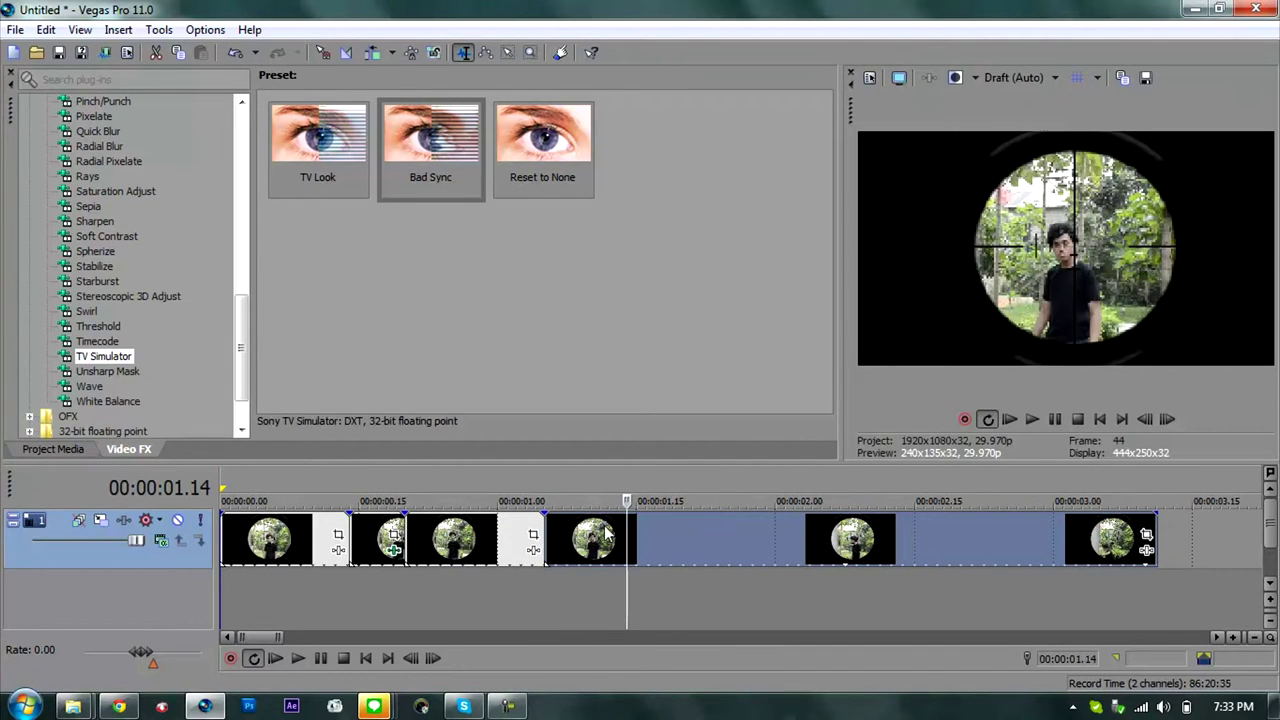
key("s")
mouse_move(430, 150)
left_mouse_down()
mouse_move(580, 565)
mouse_move(585, 548)
left_mouse_up()
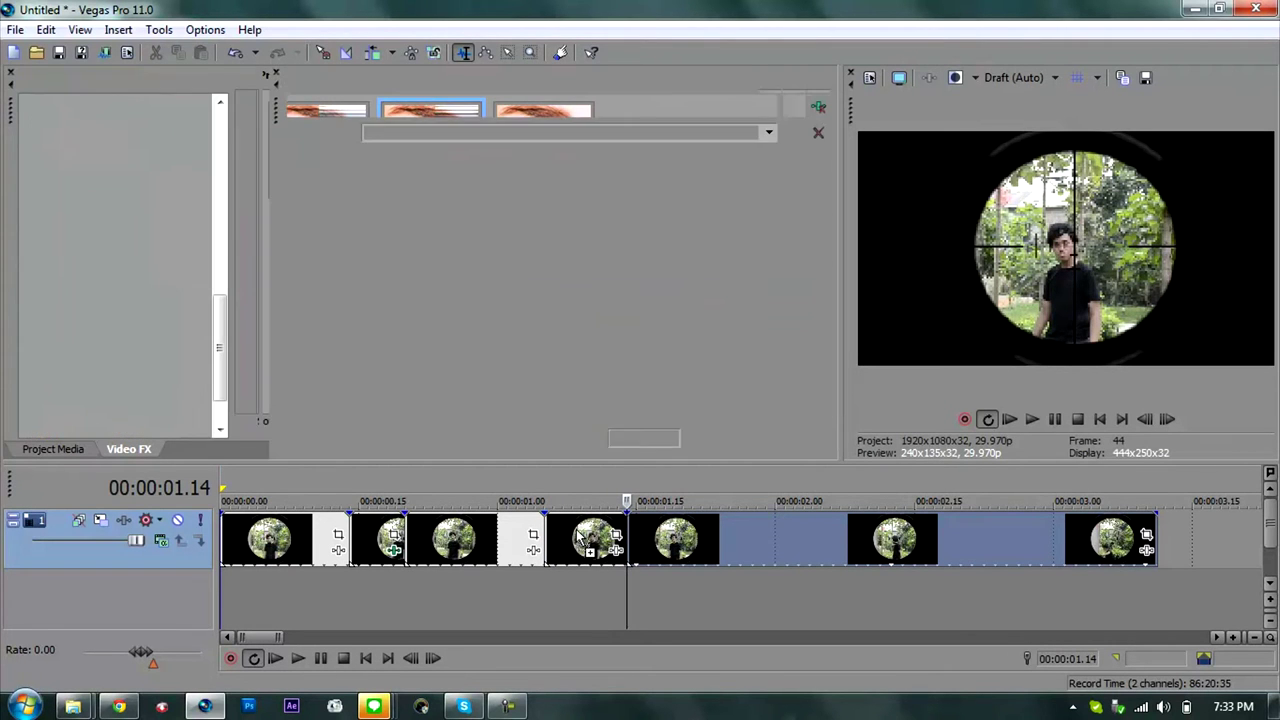
left_click(277, 71)
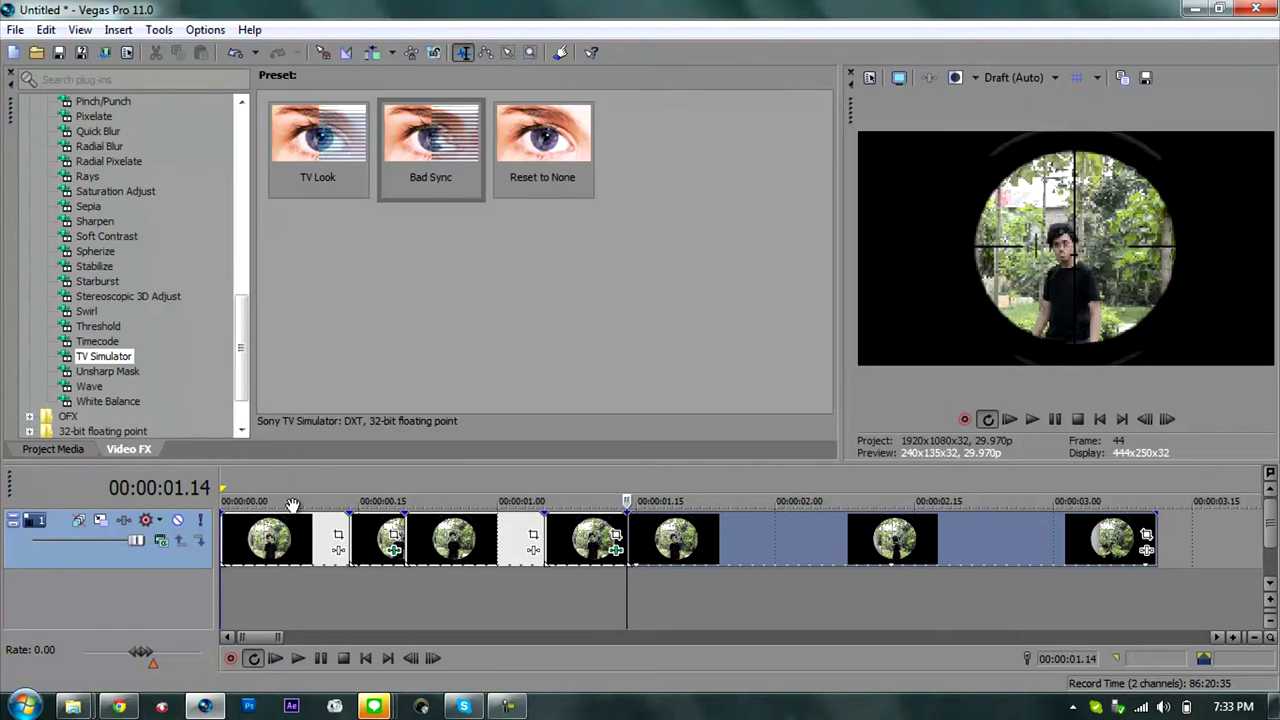
Play back from near the start to check both glitches, stopping at 1.20 seconds
left_click(276, 495)
key("space")
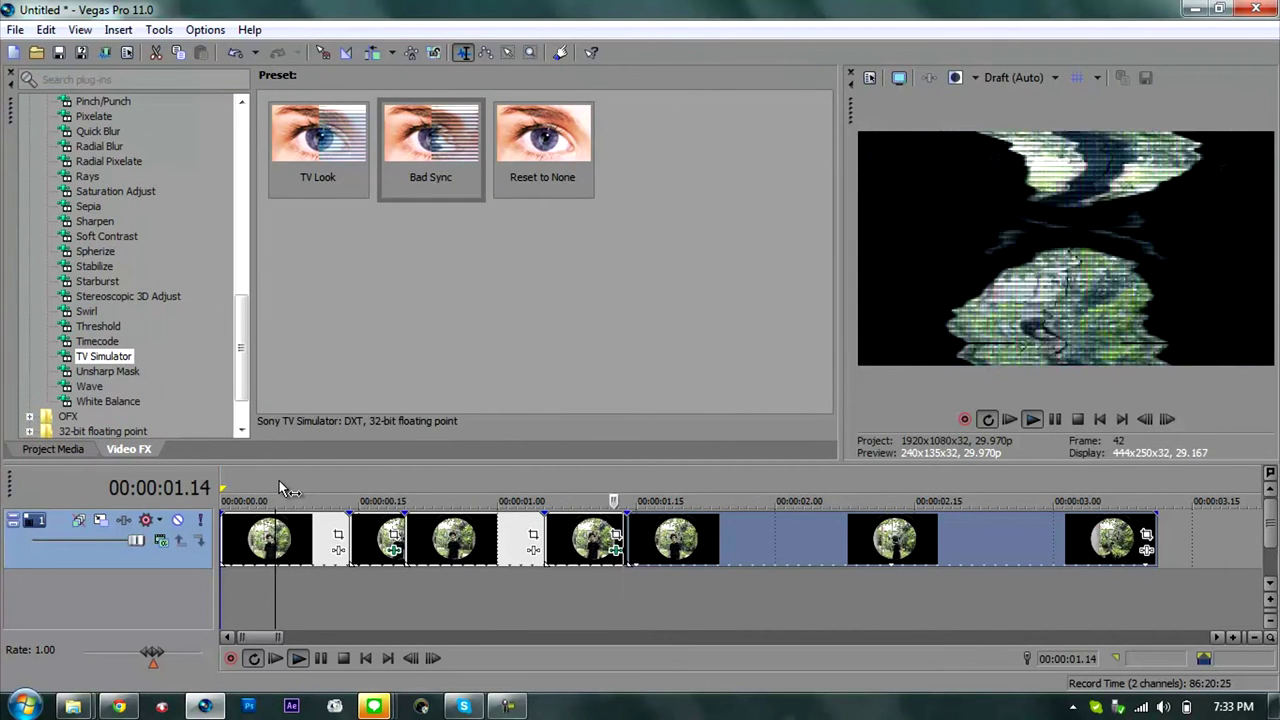
left_click(1055, 420)
left_click(1055, 419)
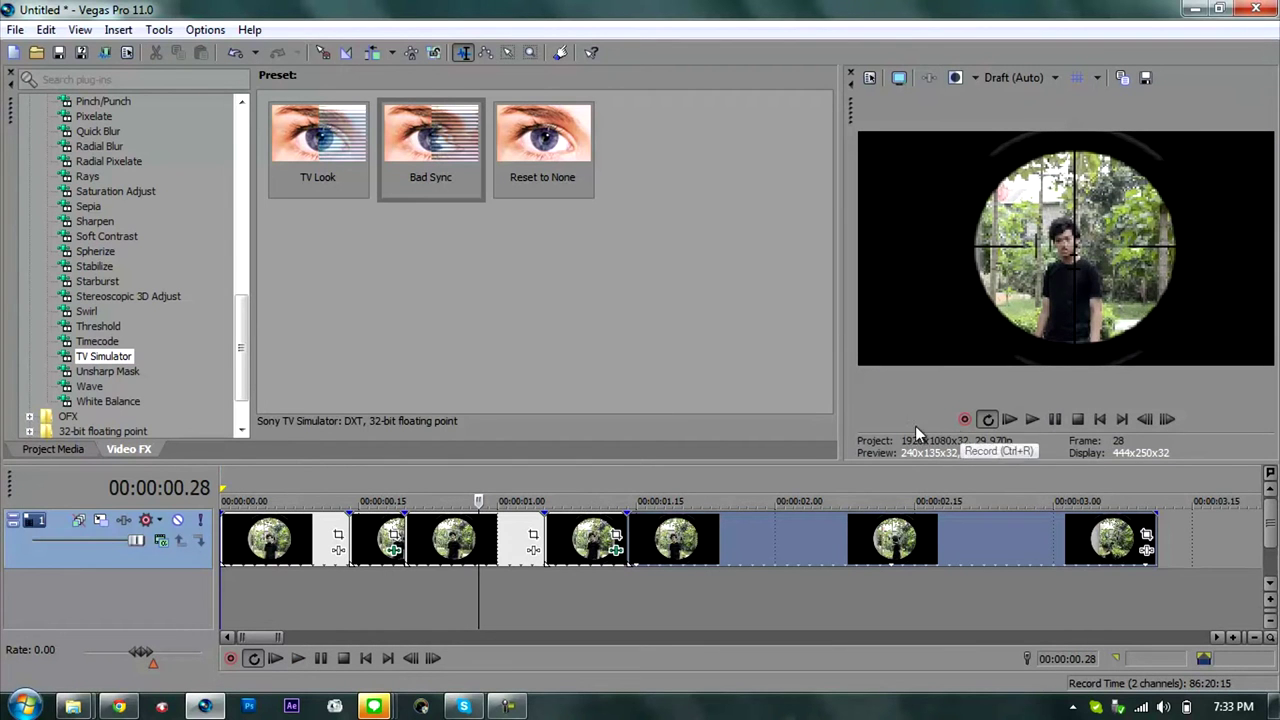
left_click(684, 535)
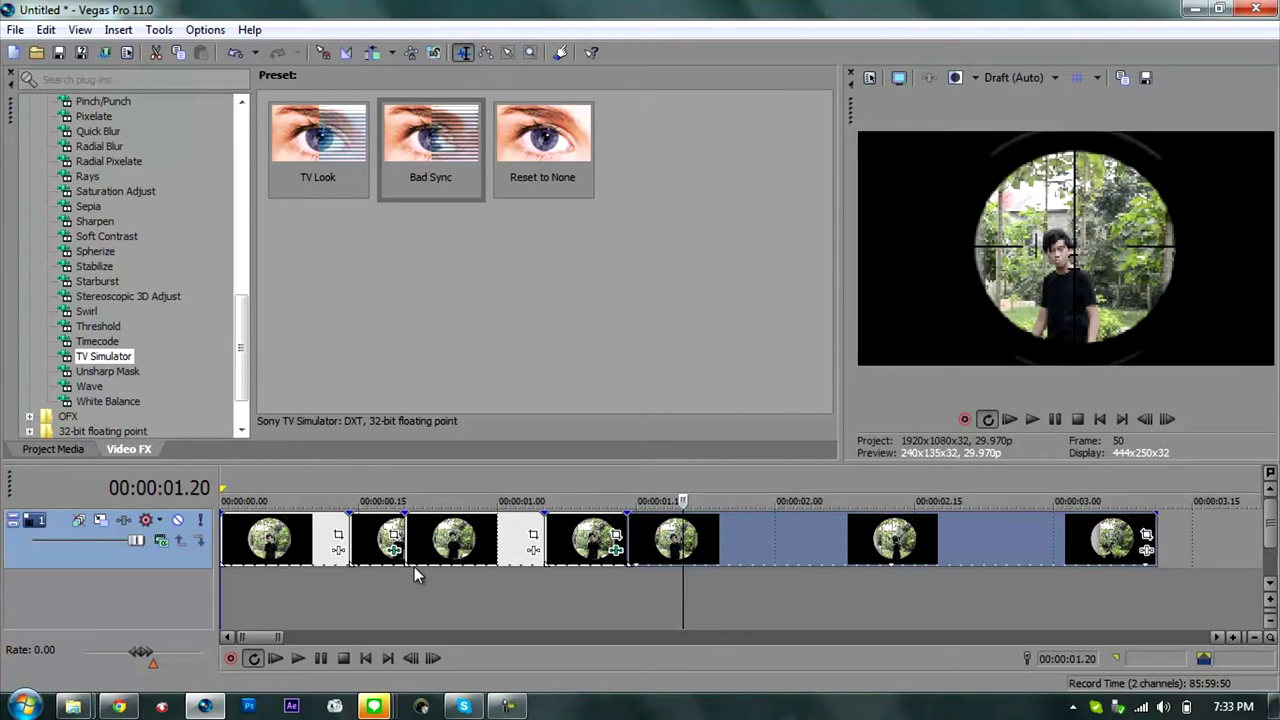
Insert an empty audio track below the video track, then return to The Retrieval folder
right_click(230, 596)
left_click(262, 617)
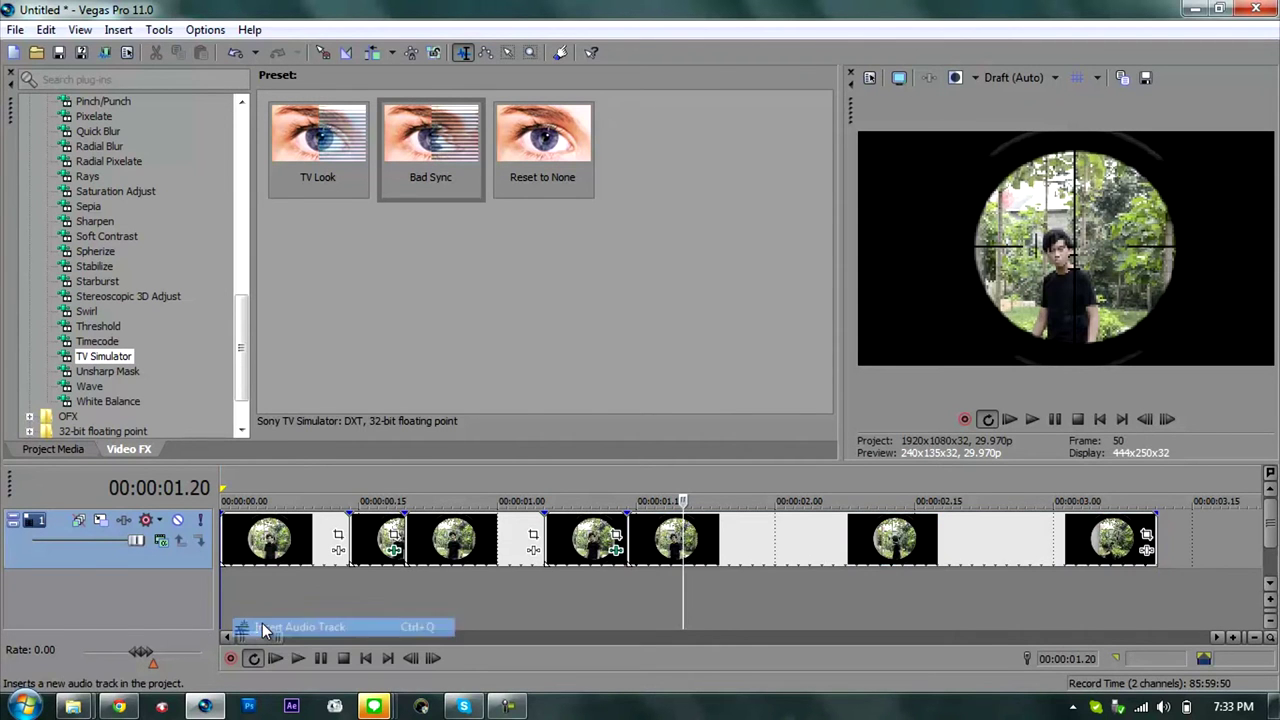
left_click_drag(1271, 530, 1274, 507)
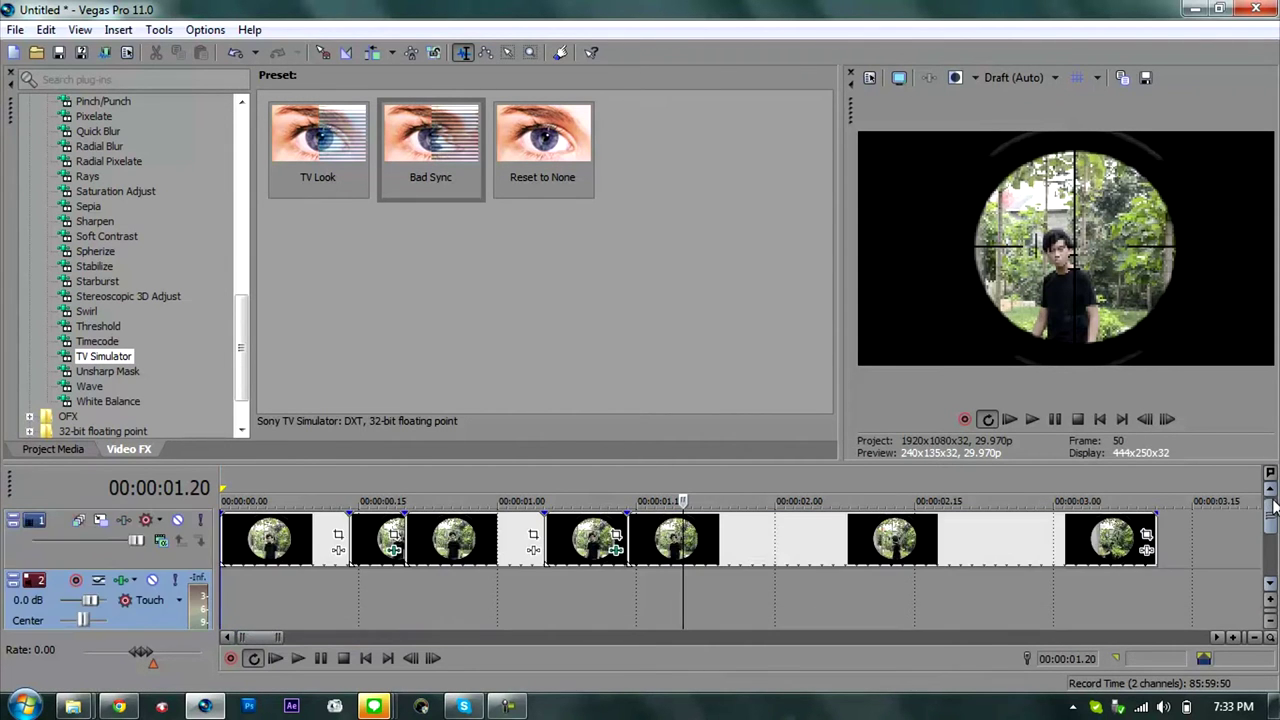
left_click(357, 590)
left_click(357, 562)
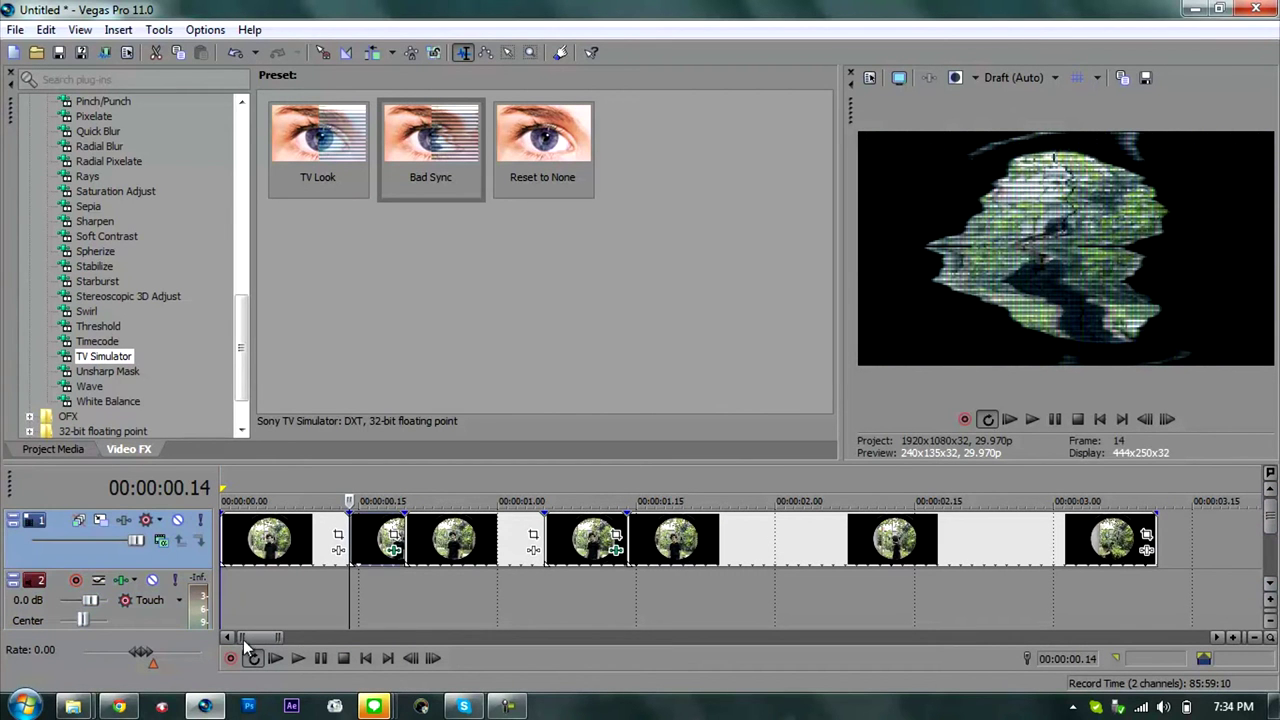
left_click(72, 706)
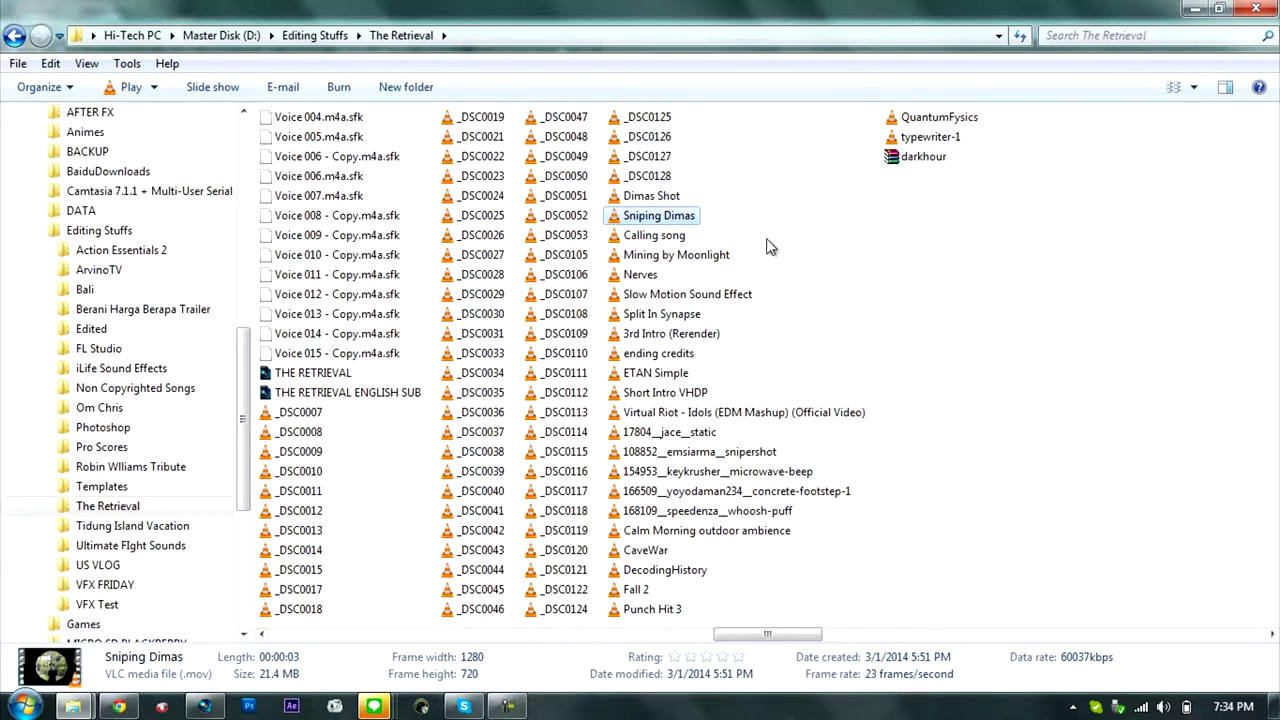
Scroll The Retrieval folder to look over the Sniping Dimas source file
scroll(600, 400, "down", 1)
Back in Vegas, step through the glitched pieces at 0.14 and 1.05 seconds
left_click(205, 706)
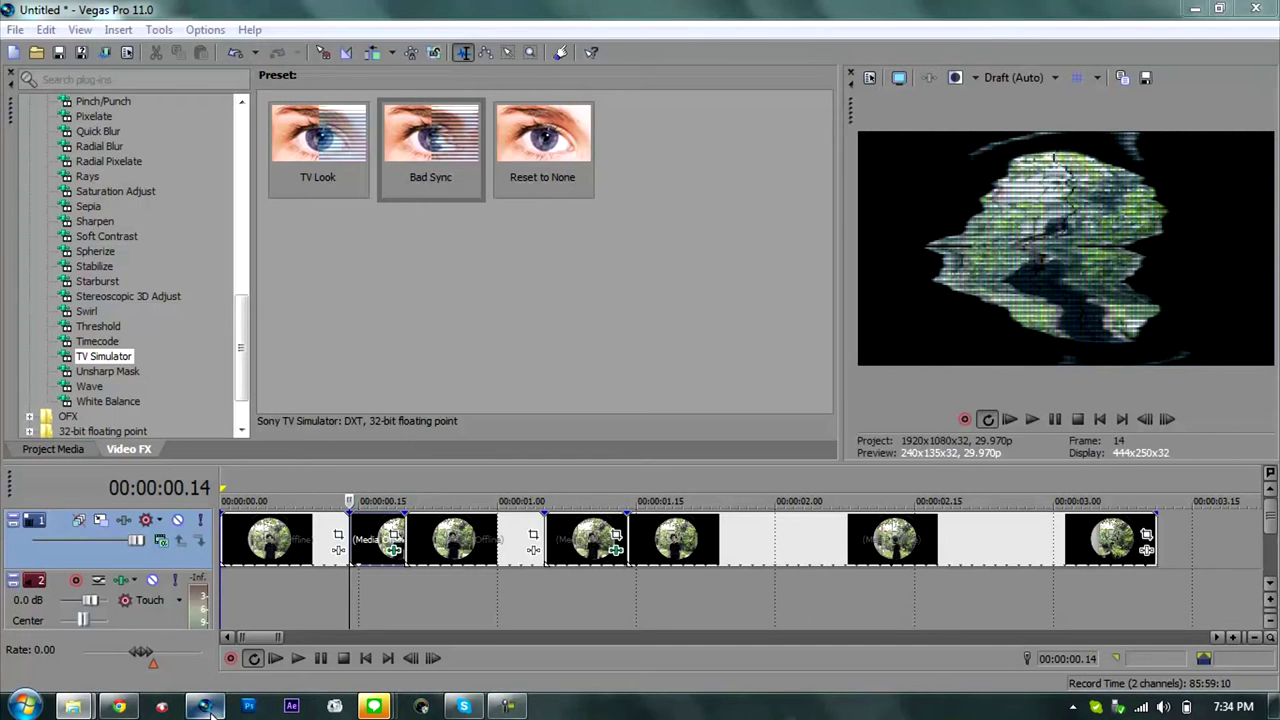
left_click(349, 548)
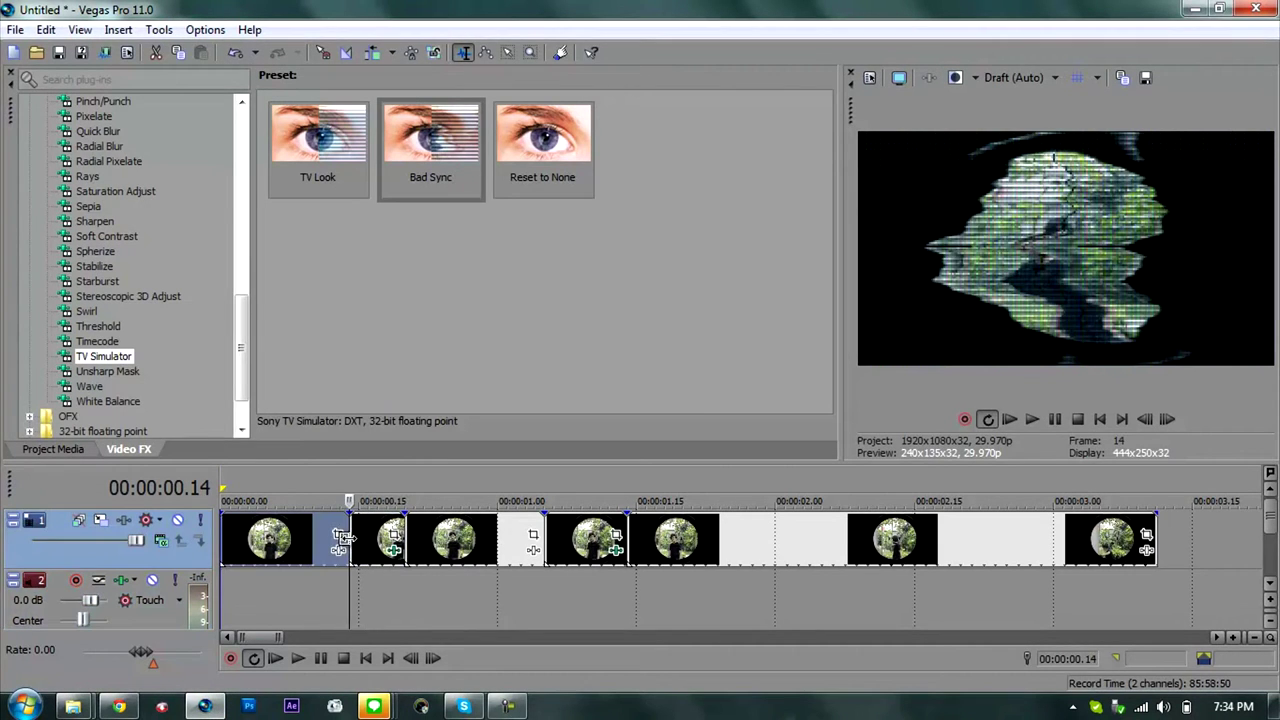
left_click(405, 545)
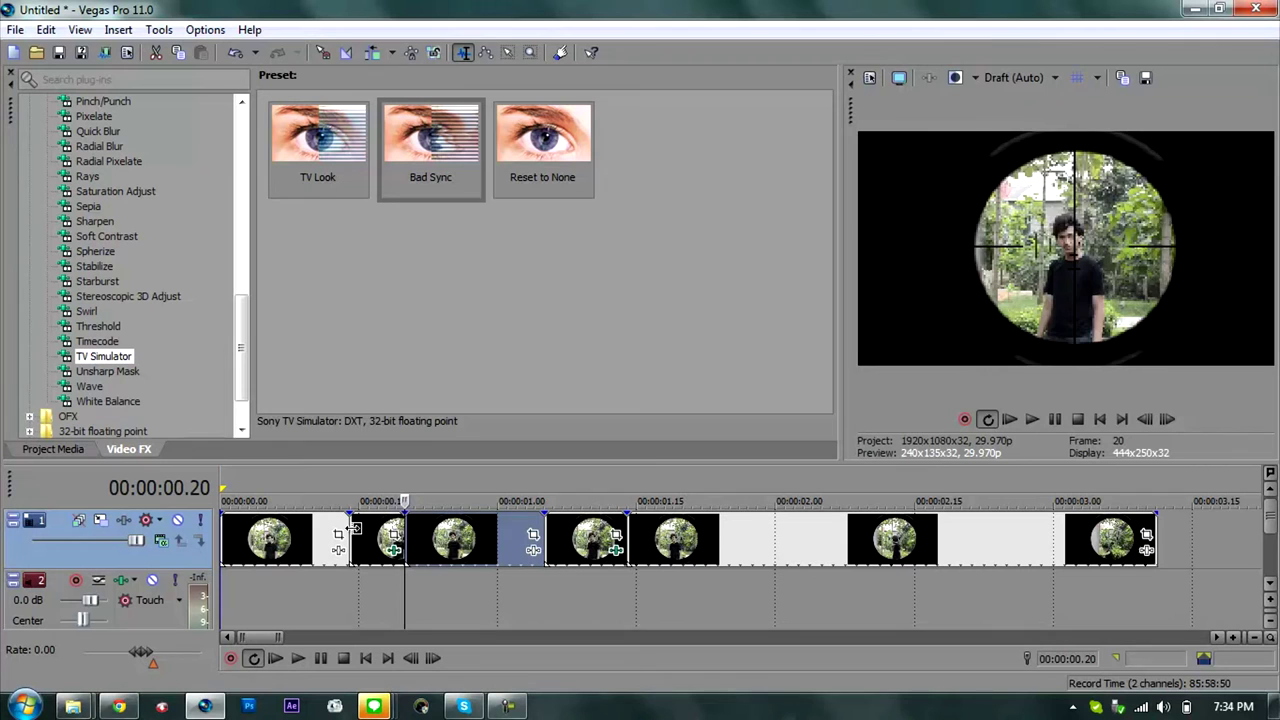
left_click(352, 528)
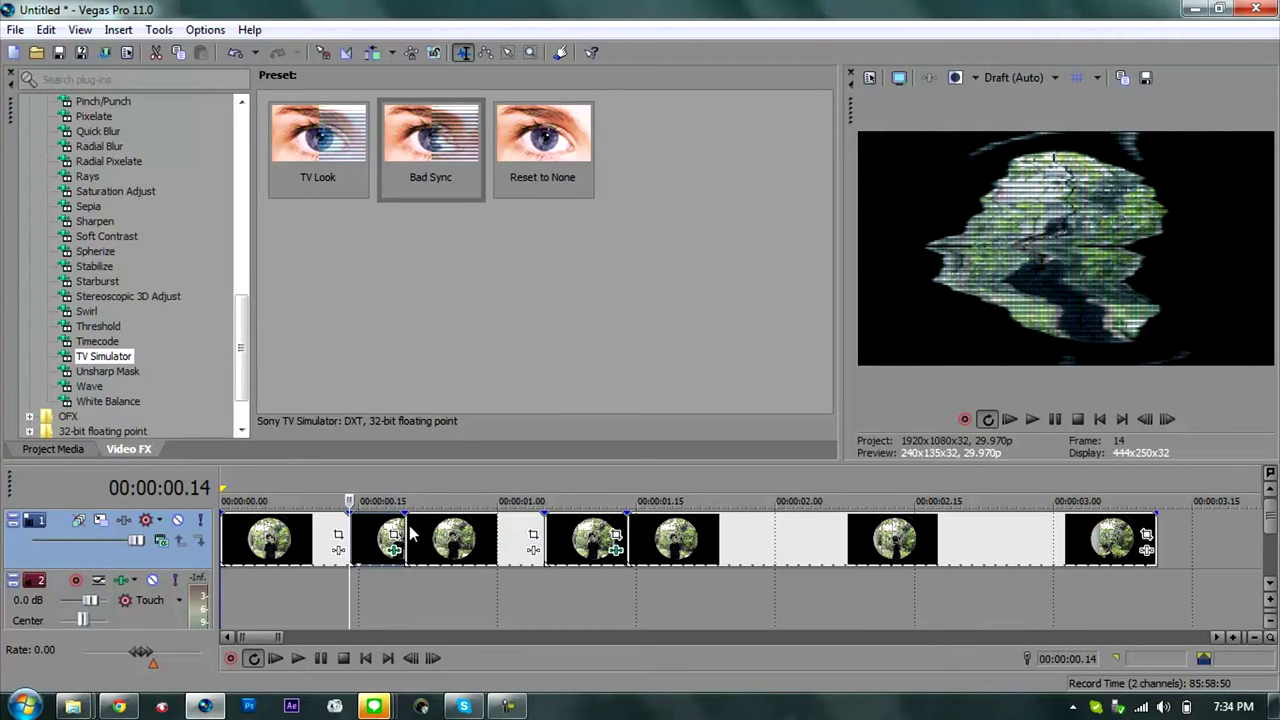
left_click(399, 526)
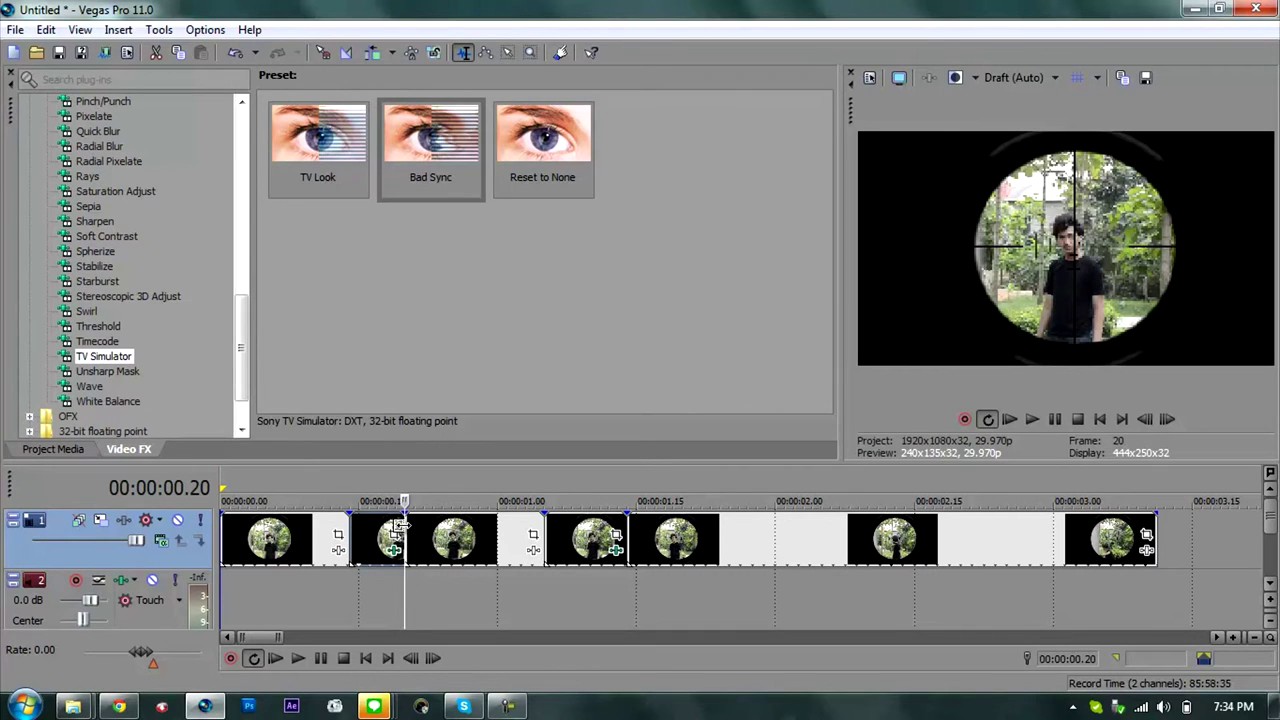
left_click(531, 532)
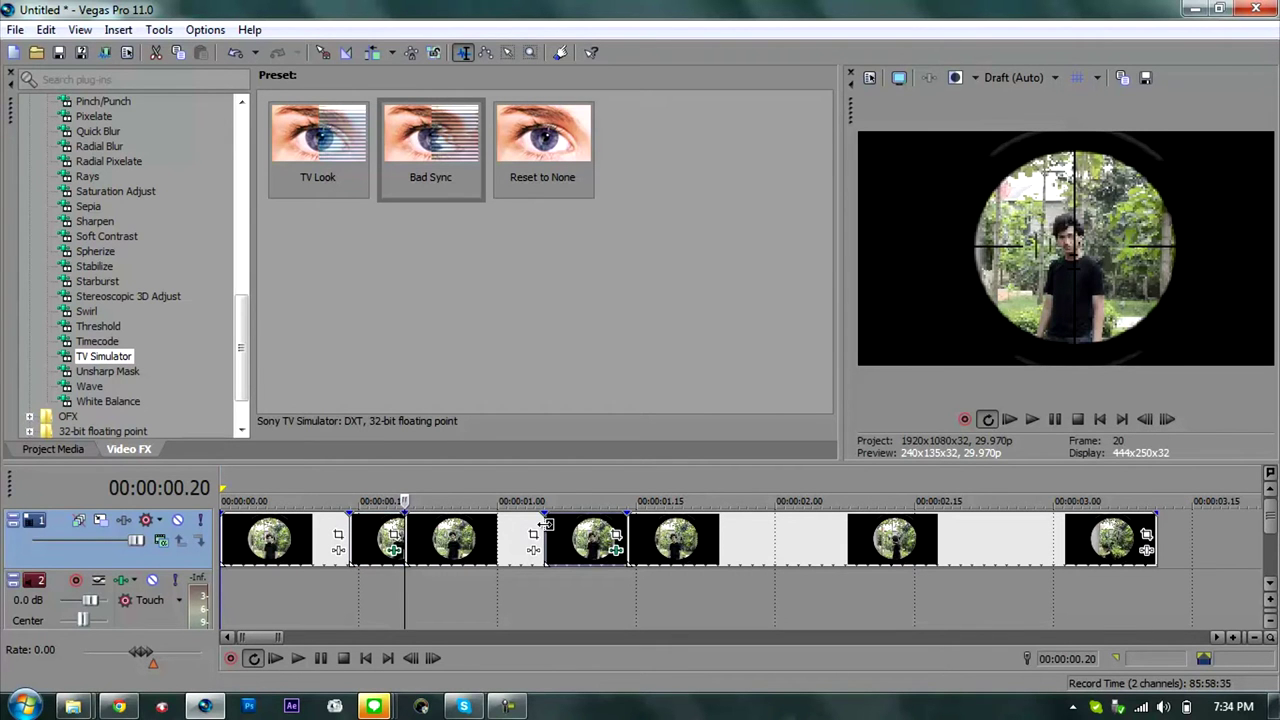
left_click(403, 527)
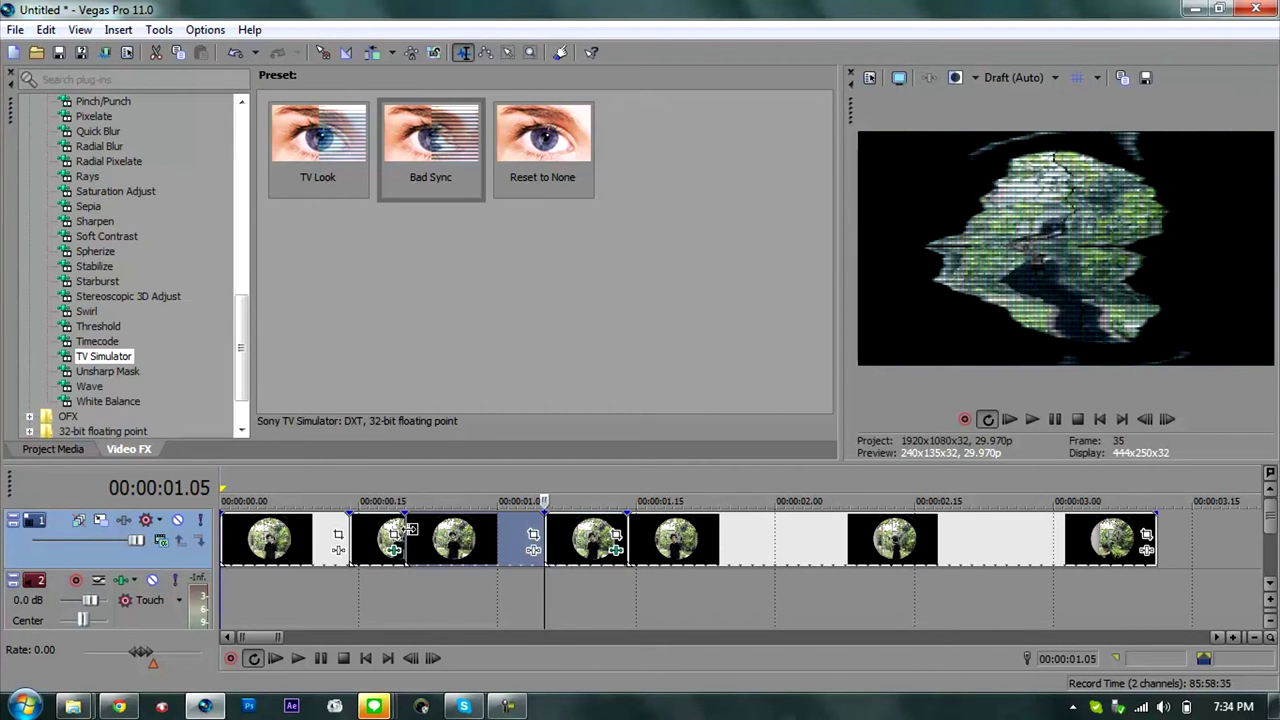
left_click(351, 527)
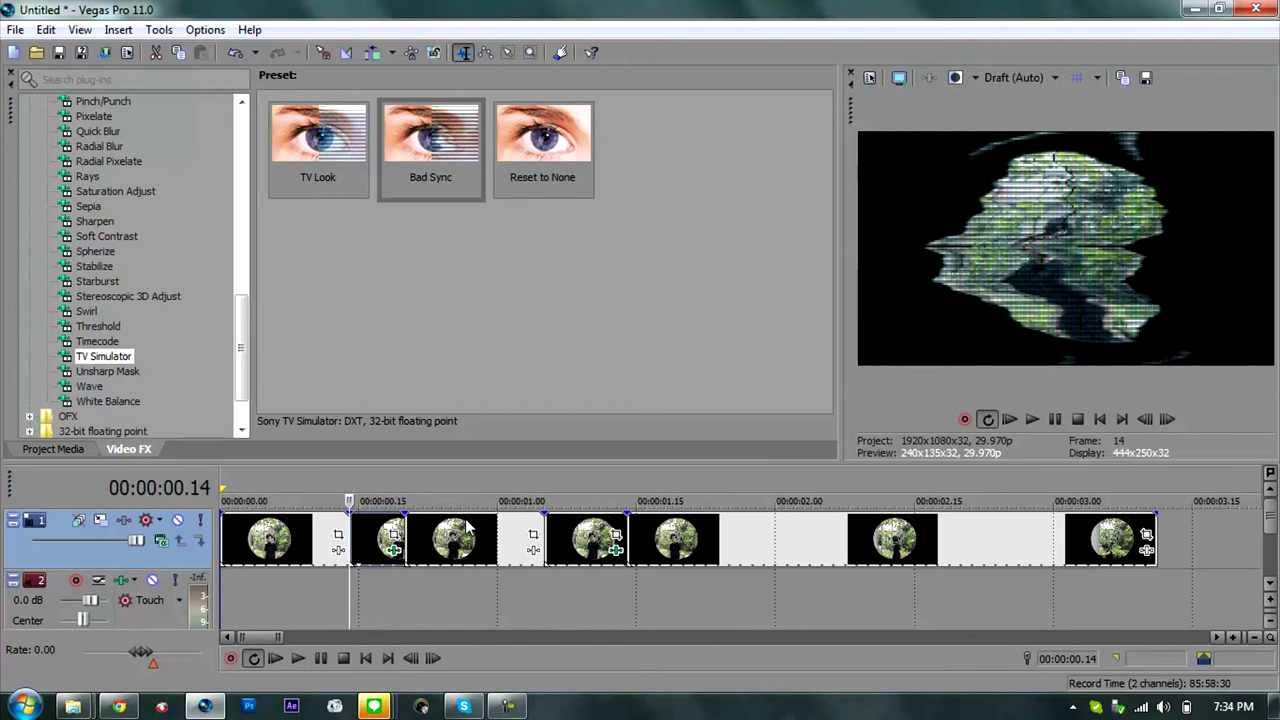
Mark a loop region over the first 19 frames, check 1.29 and 3.11, then show the desktop
left_click_drag(238, 480, 396, 482)
left_click(767, 480)
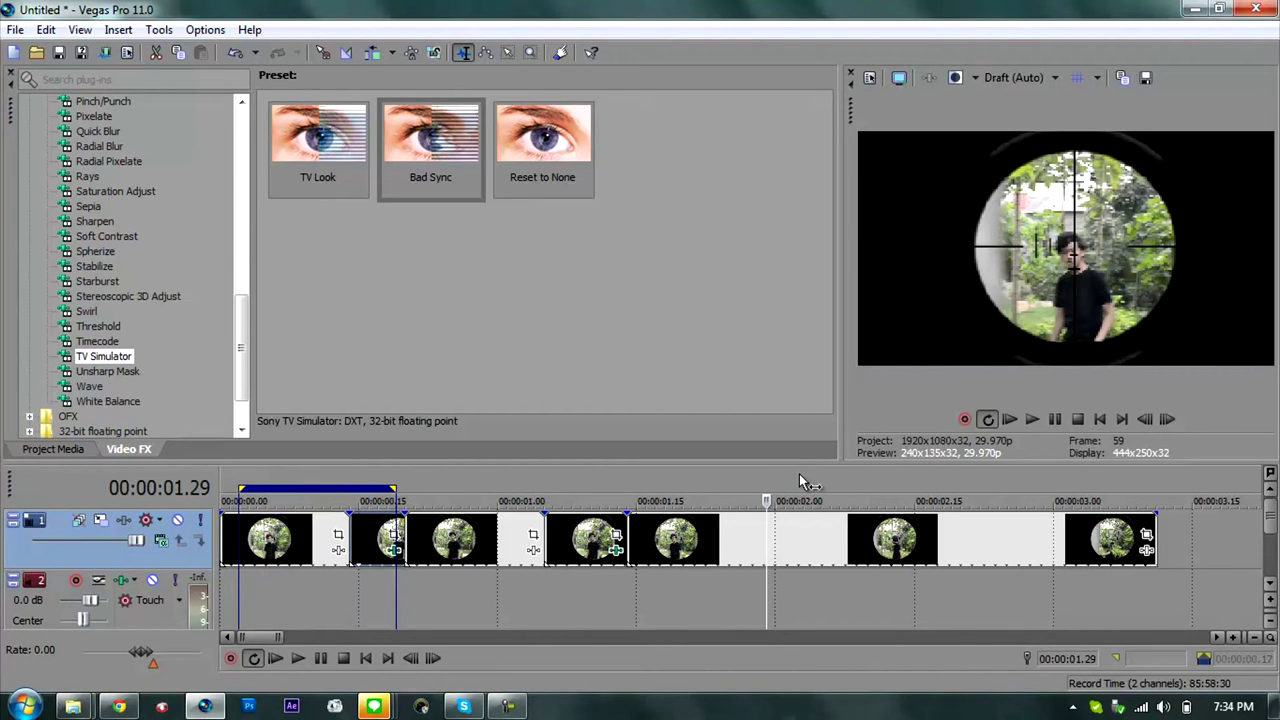
left_click(1150, 535, "shift")
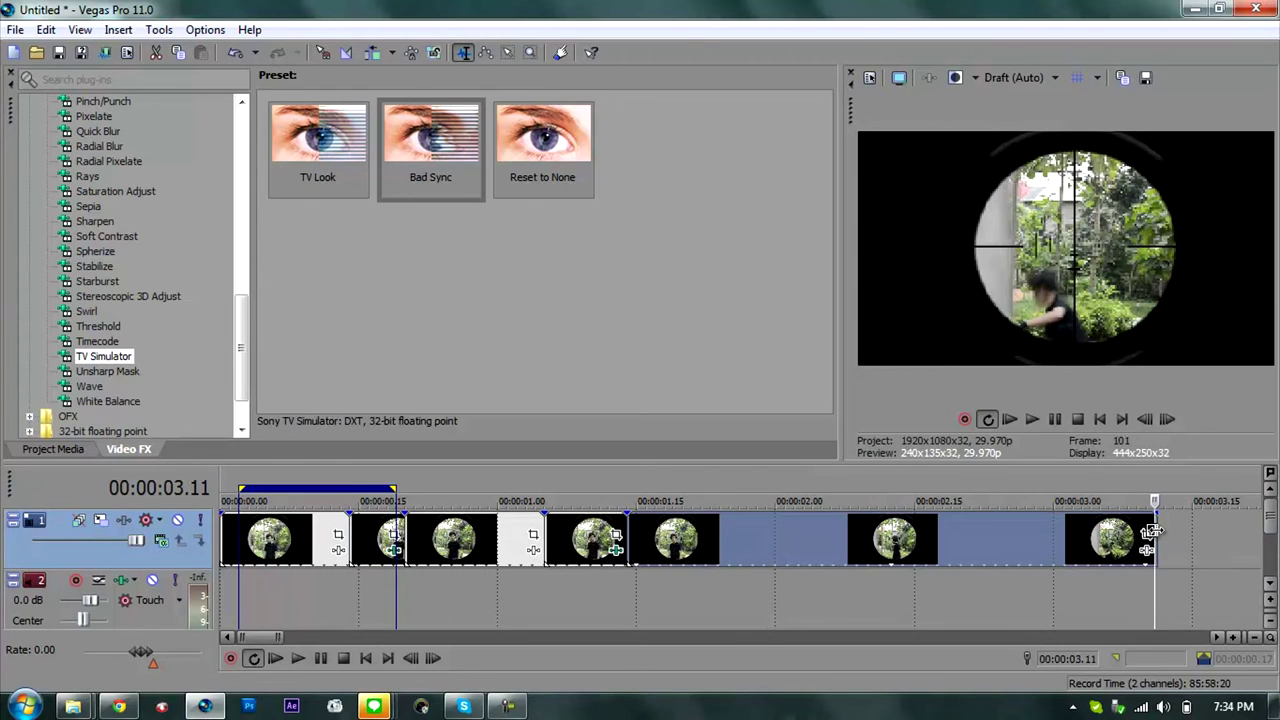
left_click(1276, 706)
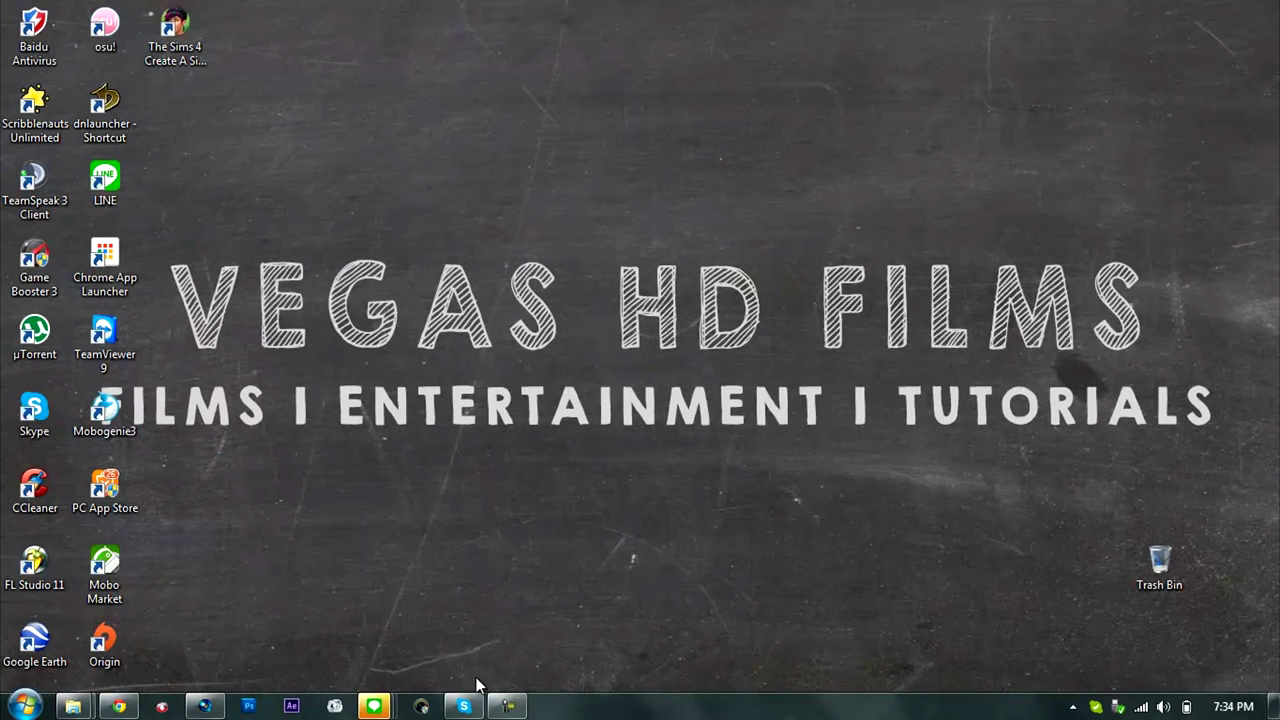
Open the screen recorder's Capture window from the taskbar
left_click(512, 706)
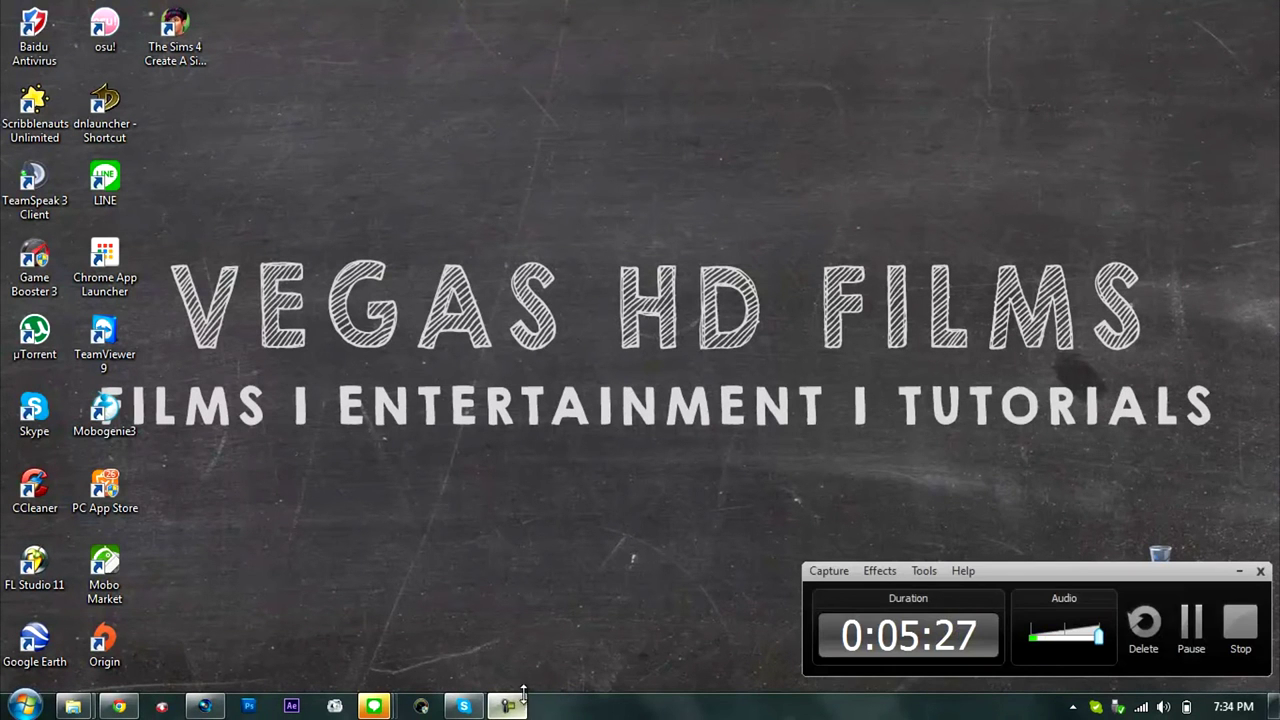